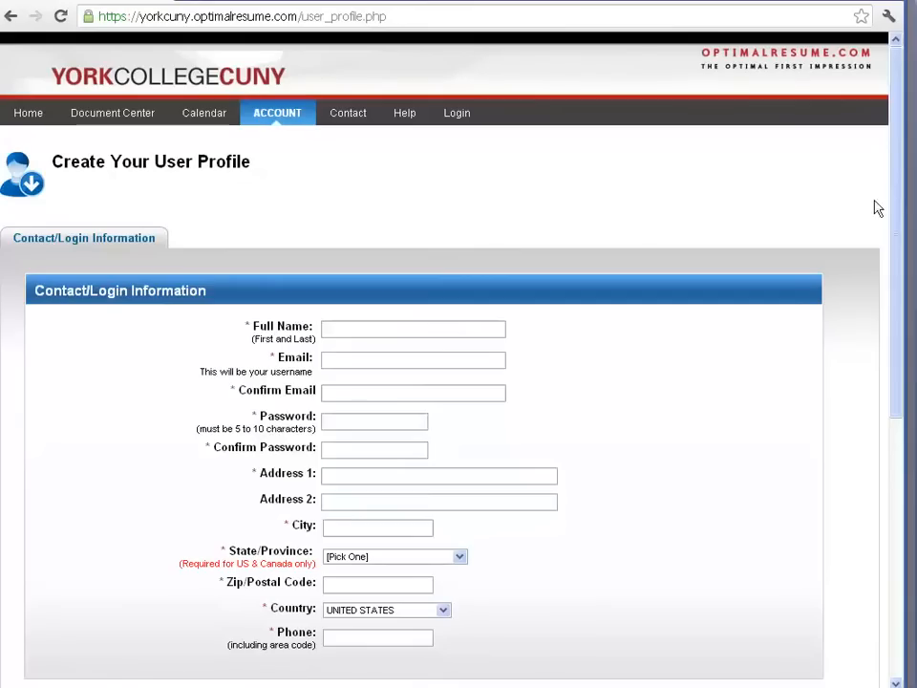
Log in to the existing account with the prefilled email and password.
drag(896, 199, 871, 525)
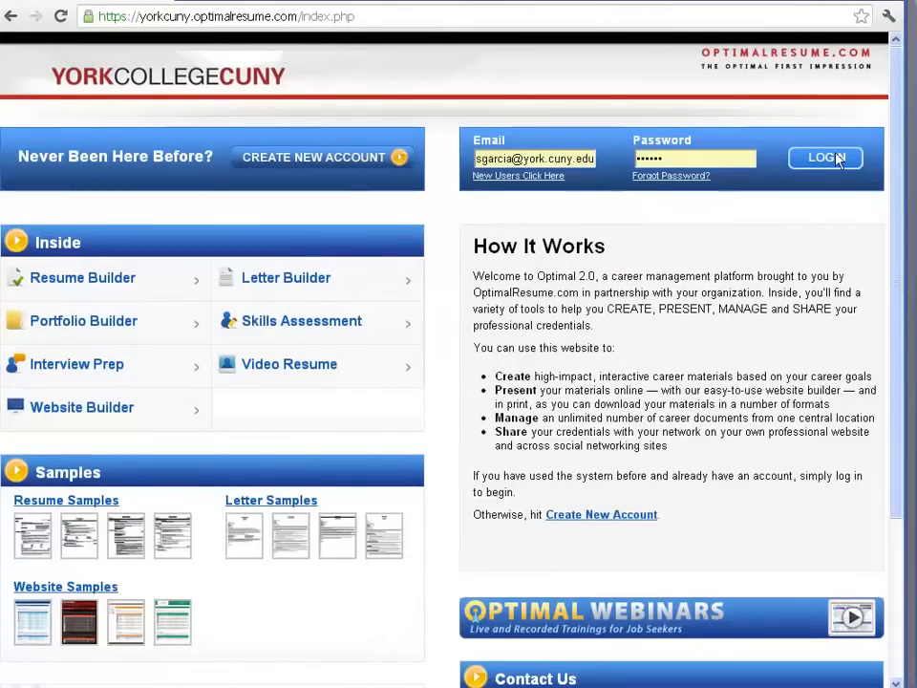
click(828, 157)
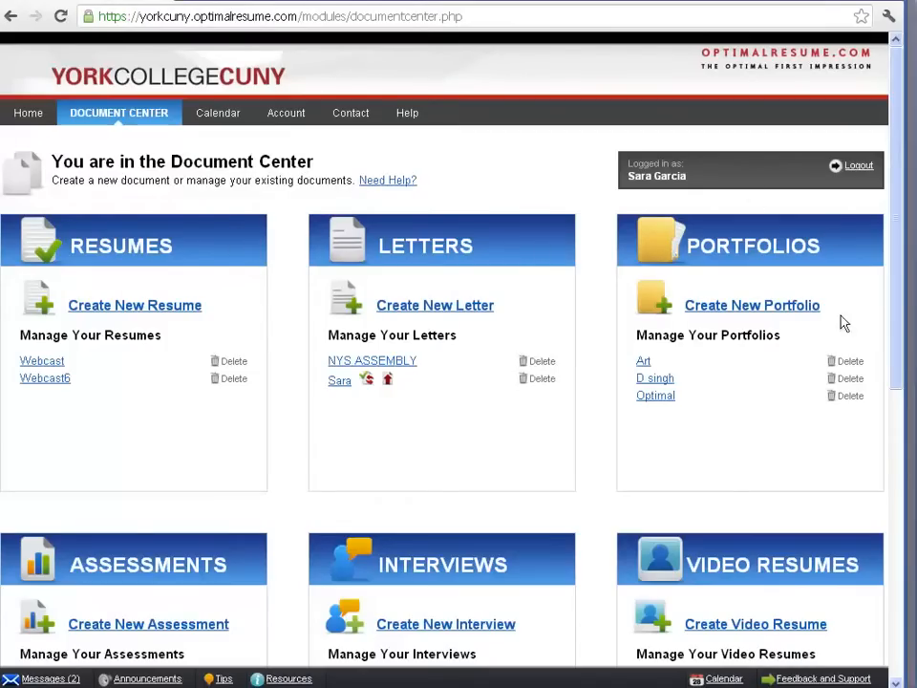
Create a new resume in the Document Center, name it Webcast2 and start it.
drag(894, 364, 872, 615)
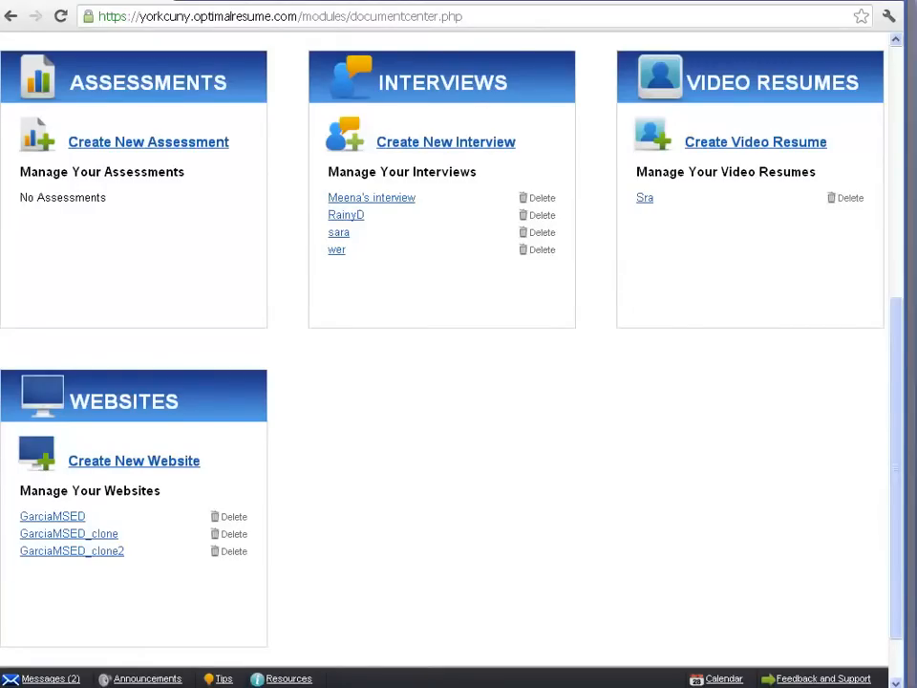
scroll(458, 344, up, 4)
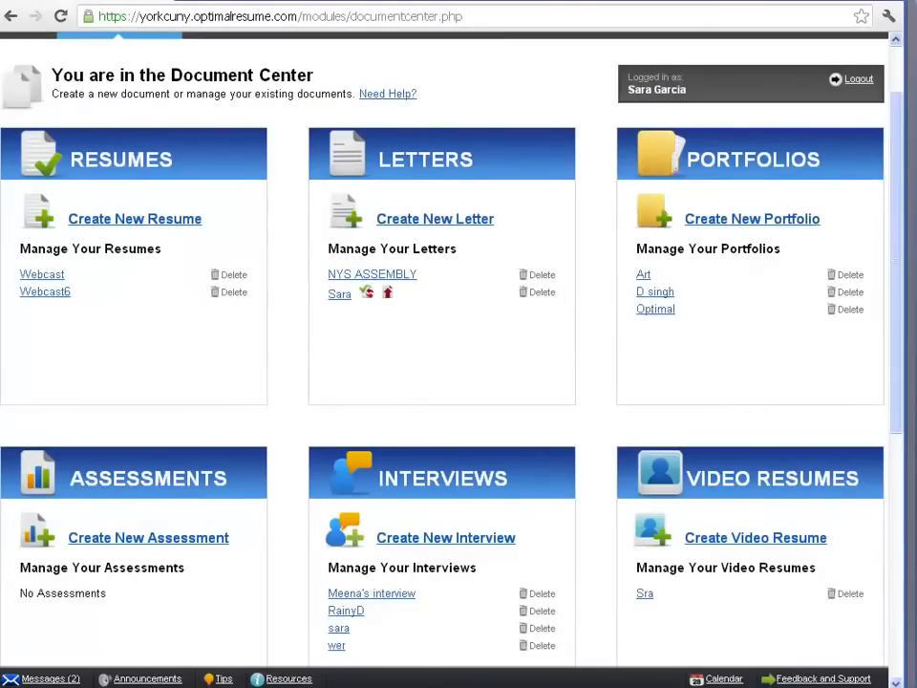
click(188, 222)
click(118, 315)
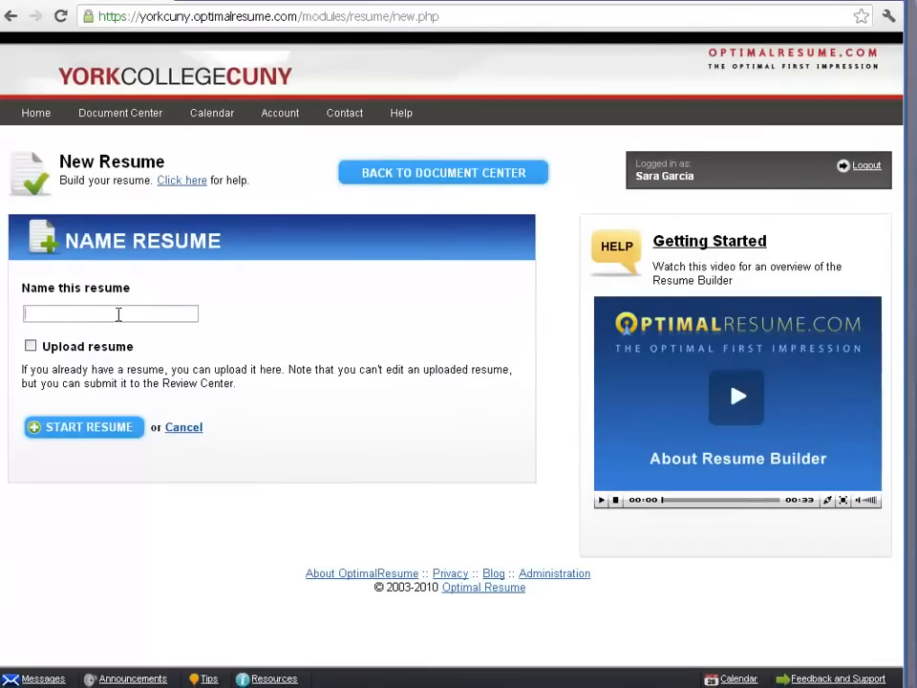
text(we)
key(Down)
key(Down)
key(Down)
key(Down)
key(Return)
click(134, 429)
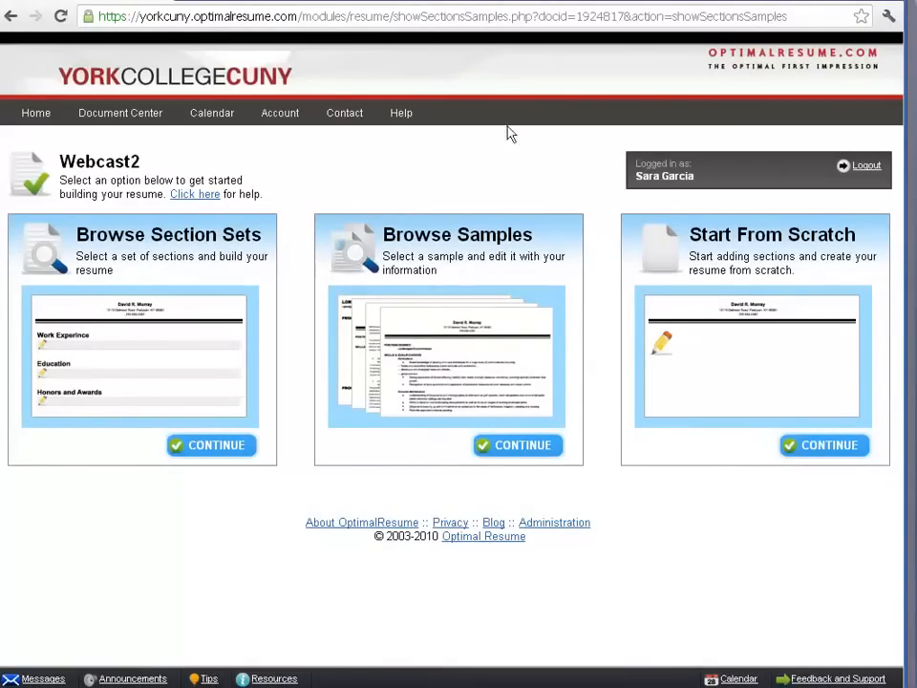
Browse the resume samples and filter them by the Business & Finance category.
click(506, 446)
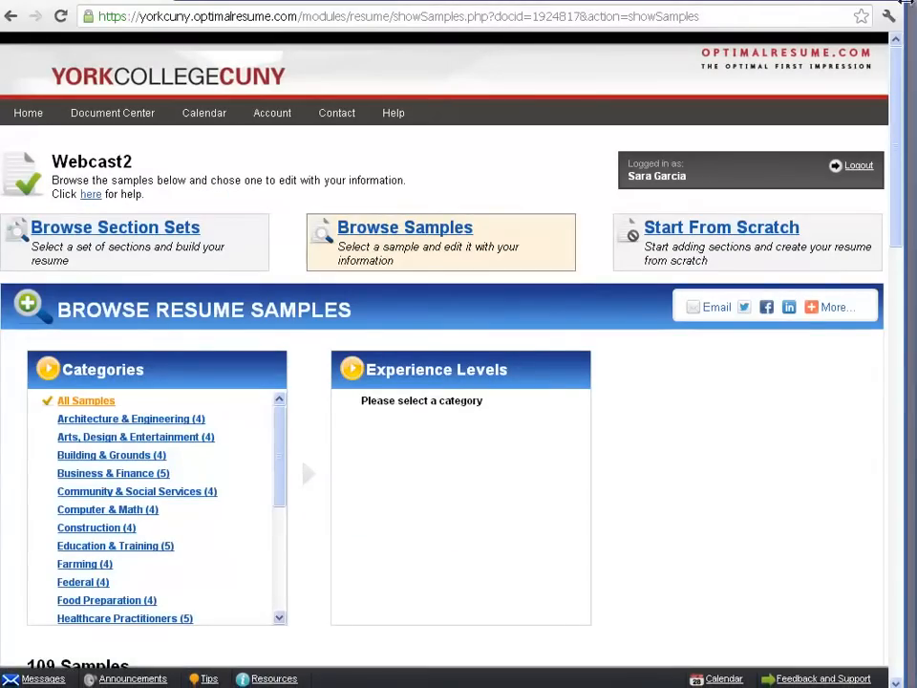
scroll(294, 153, down, 3)
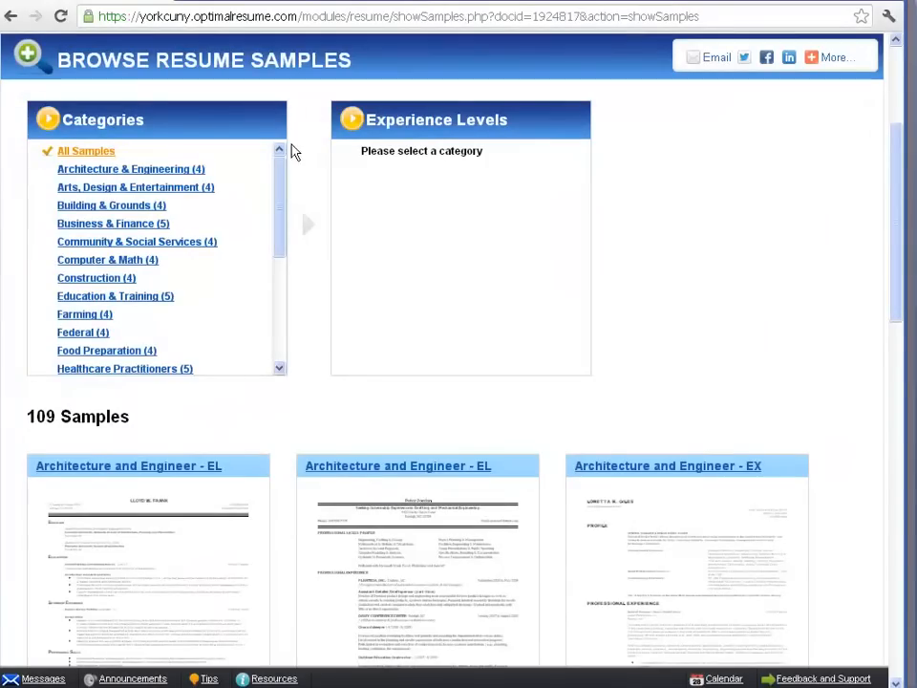
mouse_move(278, 170)
mouse_down()
mouse_move(277, 292)
mouse_move(281, 172)
mouse_up()
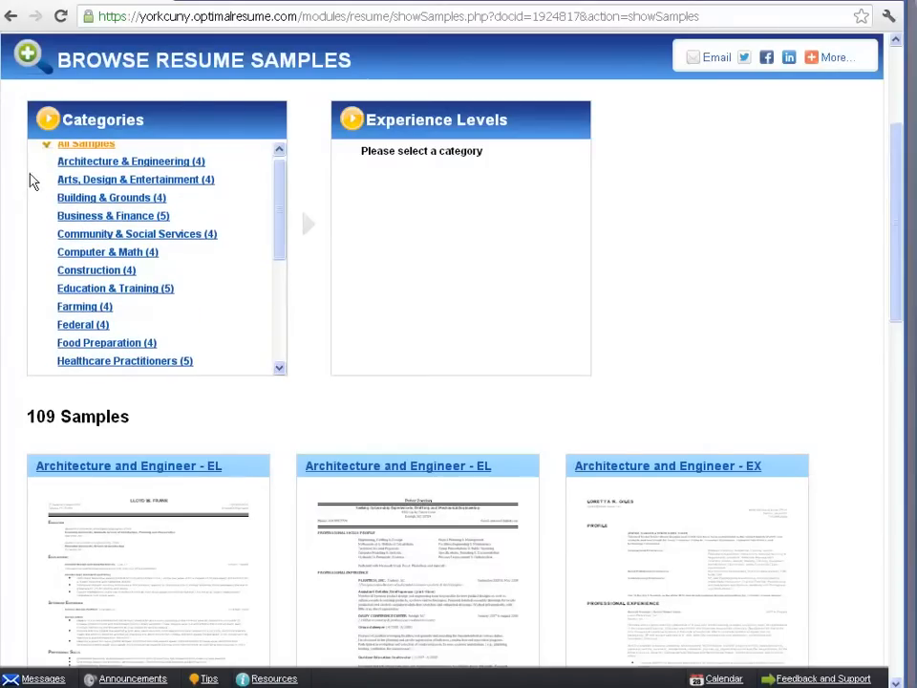
click(63, 214)
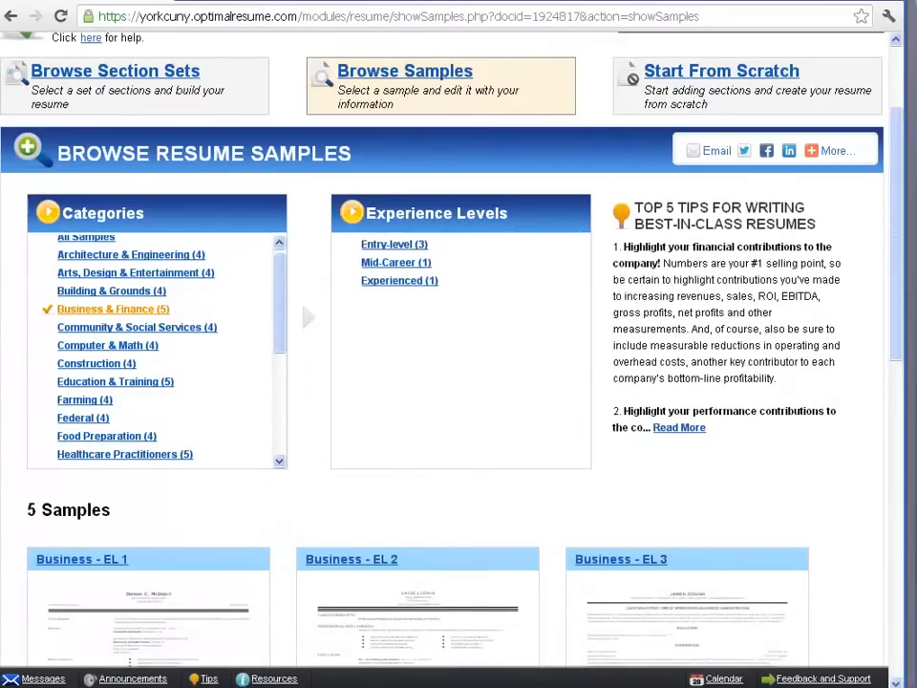
Preview the Business - EL 1 sample and select it as the starting content for the resume.
scroll(225, 226, down, 1)
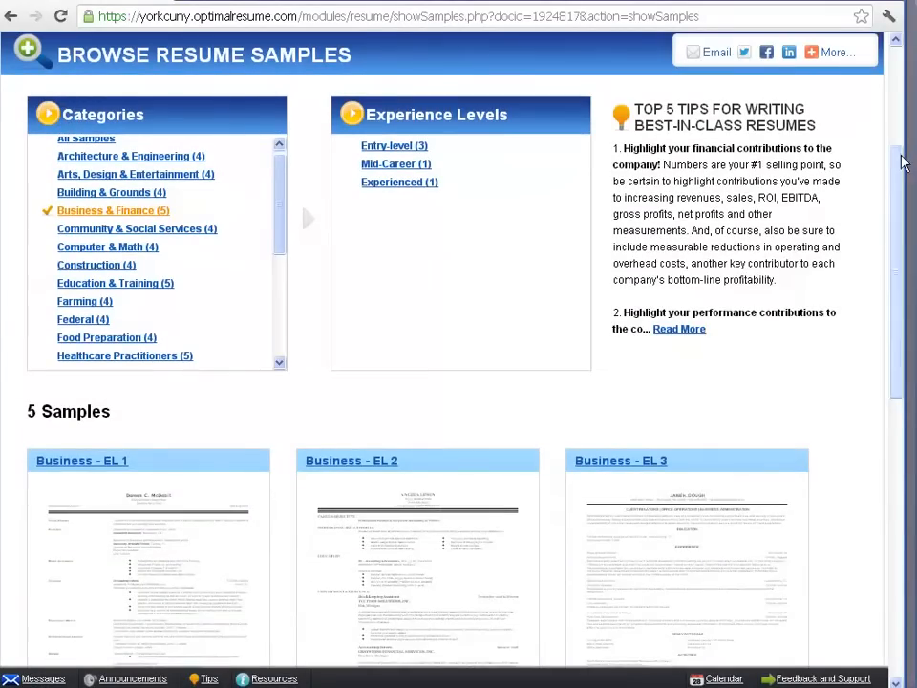
drag(901, 160, 899, 279)
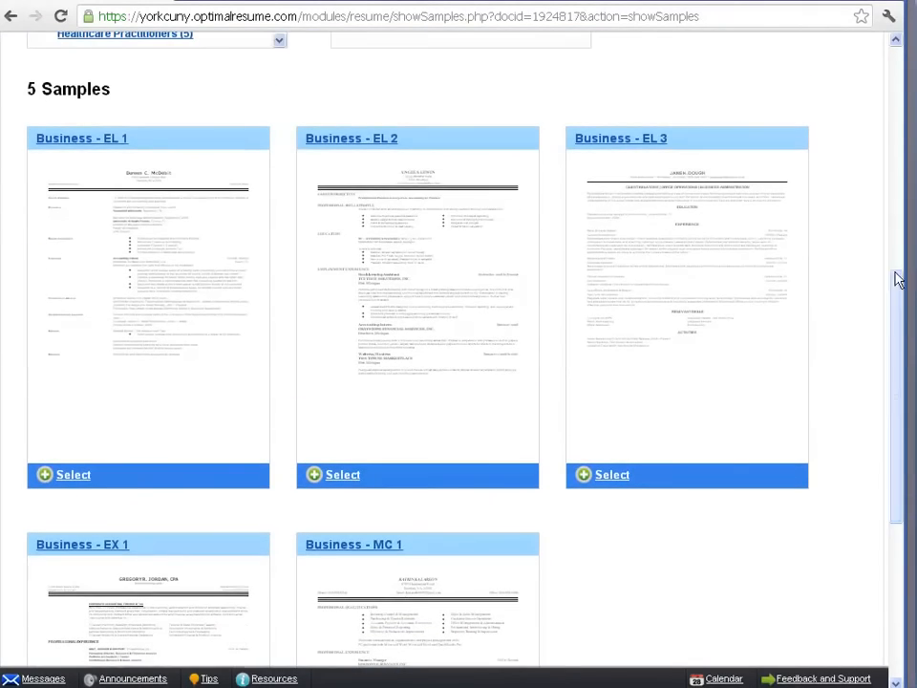
click(198, 206)
click(444, 57)
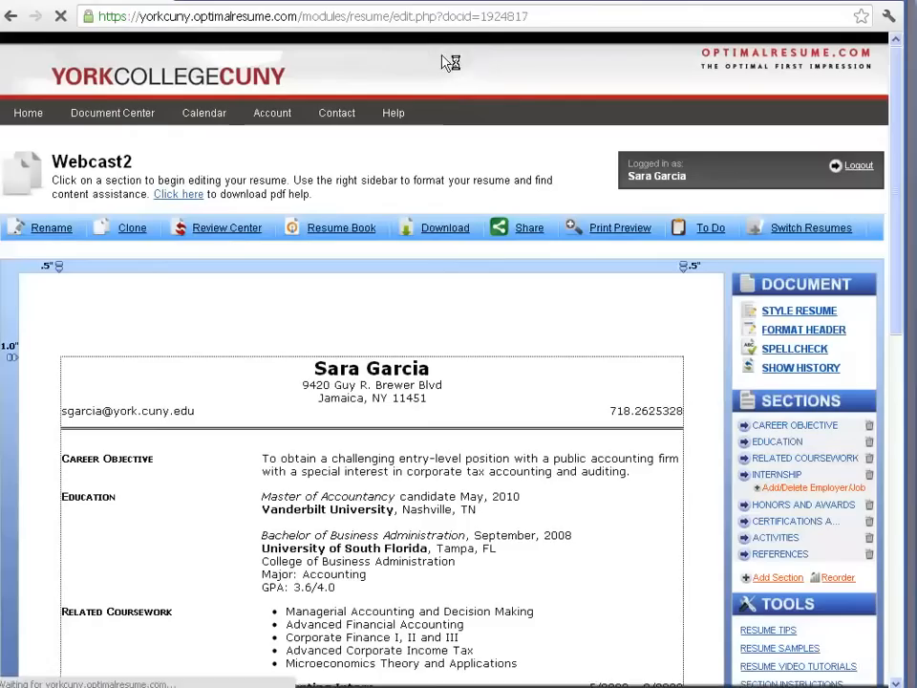
Replace the home phone in the resume header with the new phone number and save it.
scroll(444, 142, down, 3)
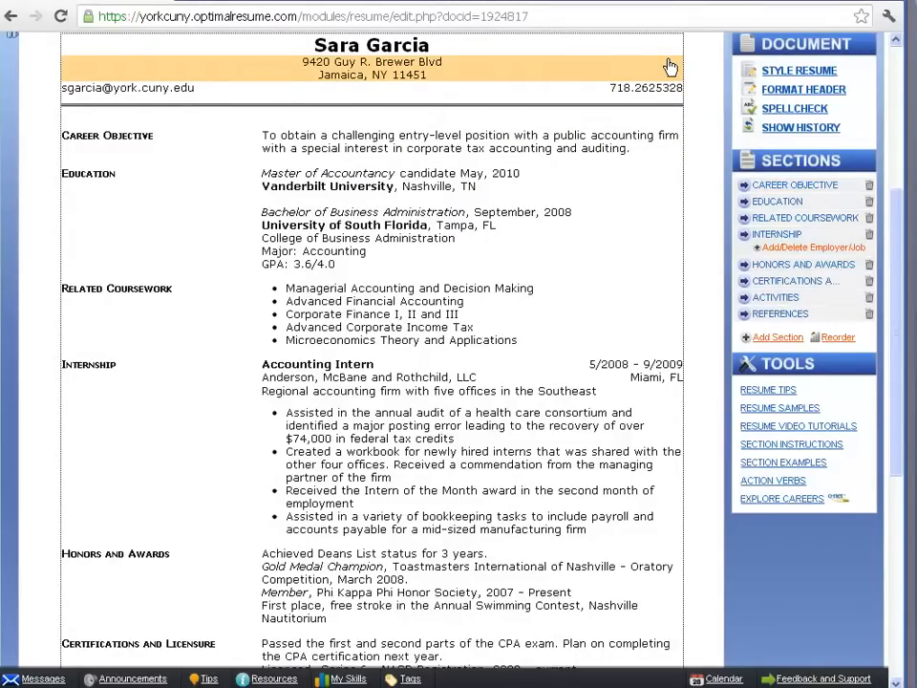
click(663, 88)
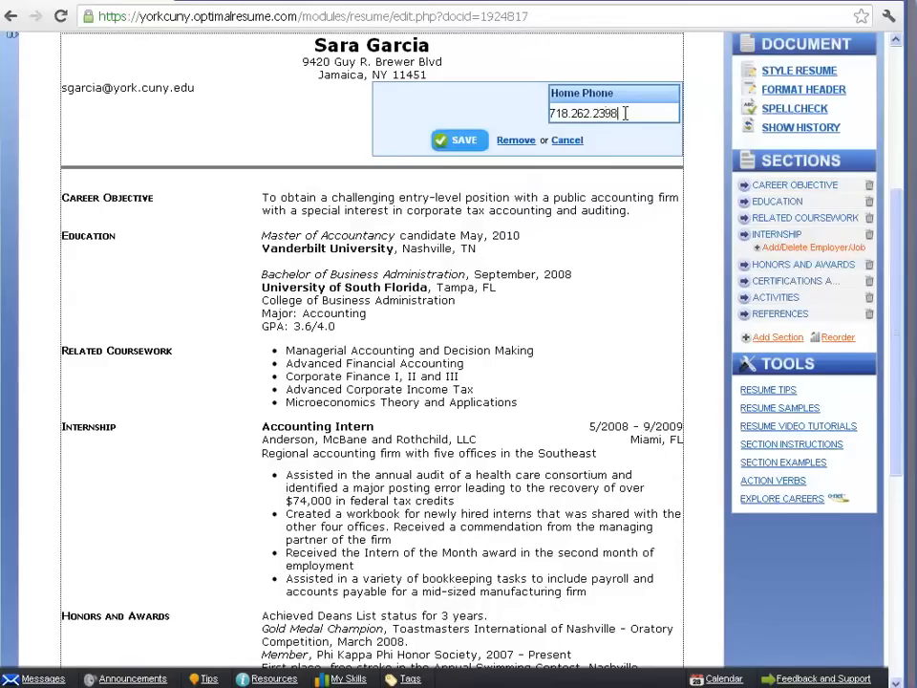
click(466, 143)
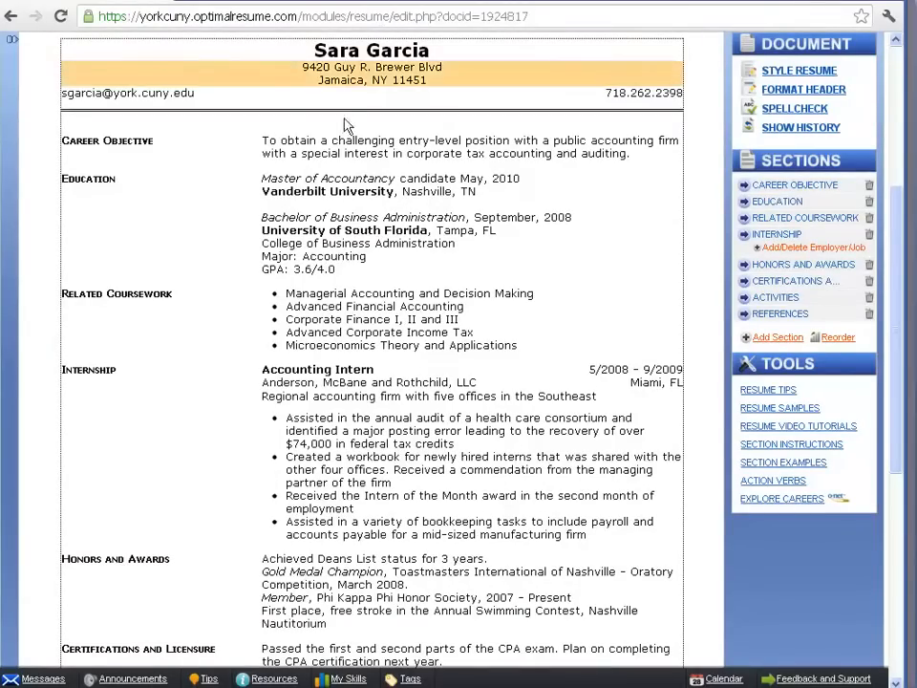
Open the Career Objective section for editing and clear its section name.
click(363, 153)
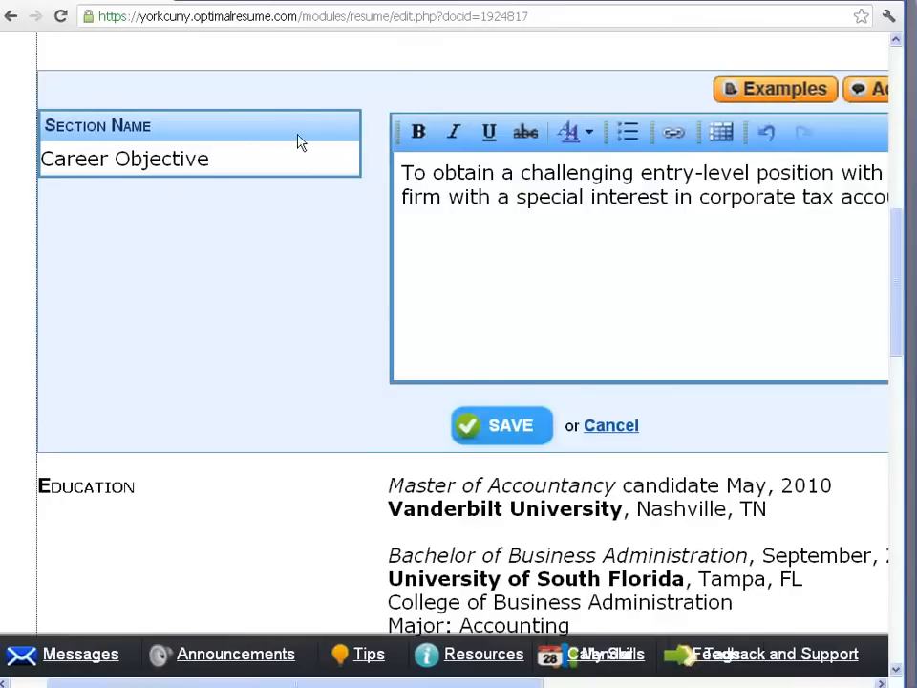
drag(236, 155, 1, 158)
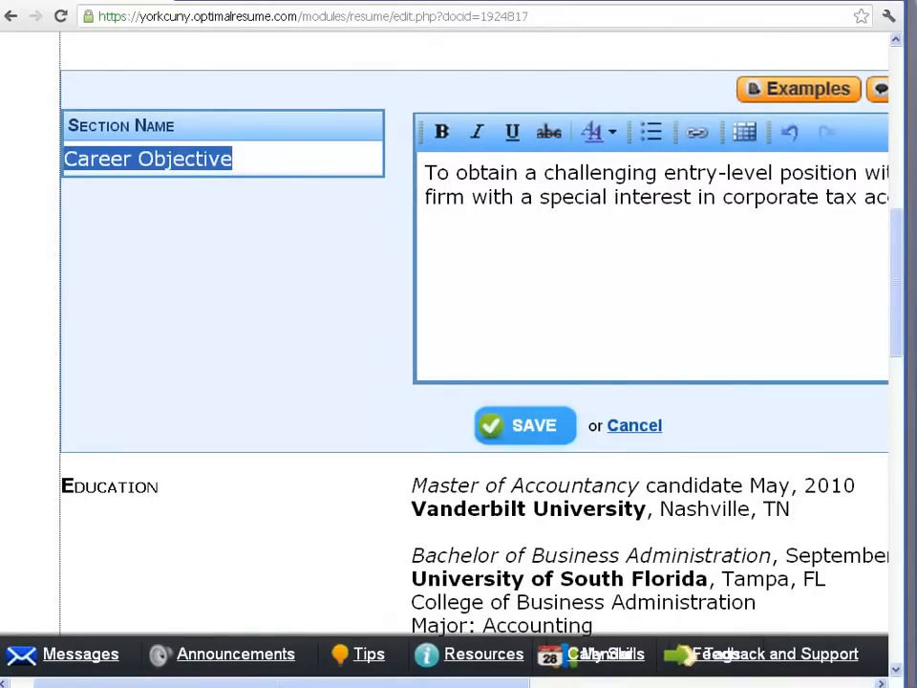
key(BackSpace)
text(ed)
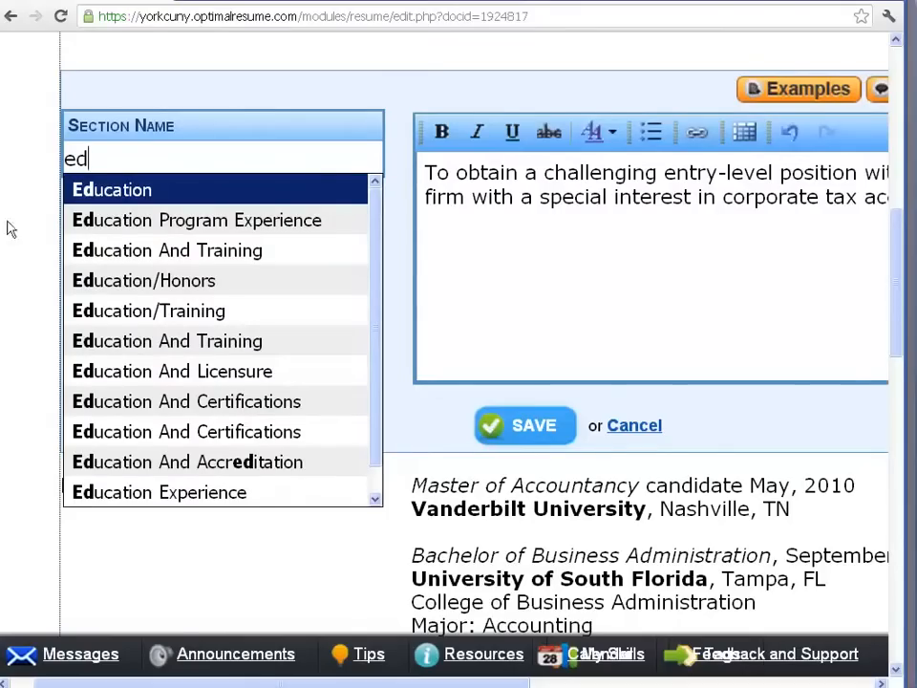
text(uc)
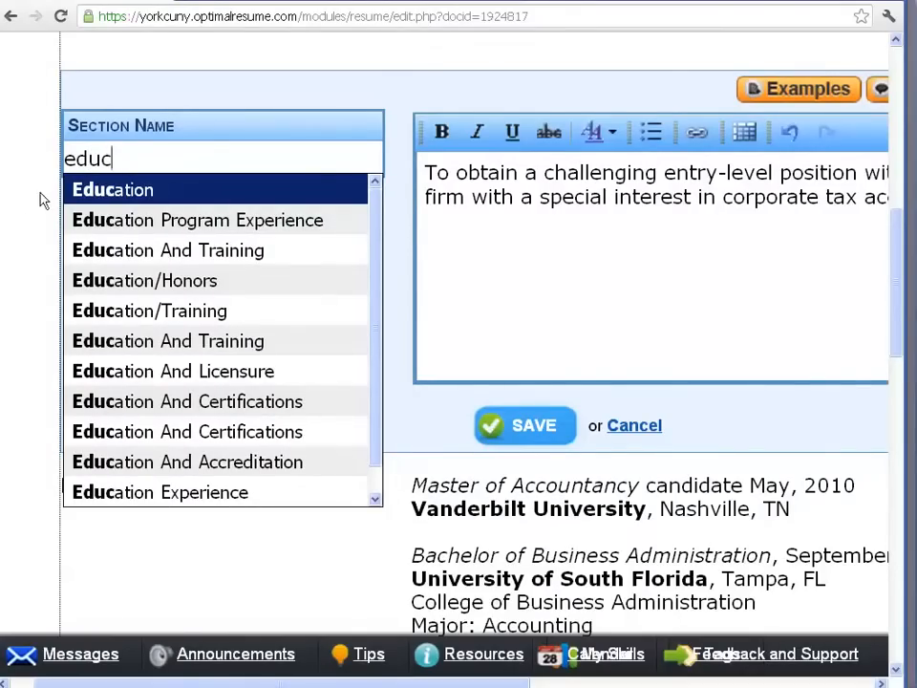
key(BackSpace)
key(BackSpace)
key(BackSpace)
key(BackSpace)
Name the section with the suggested title "Objective Or Focus".
text(ob)
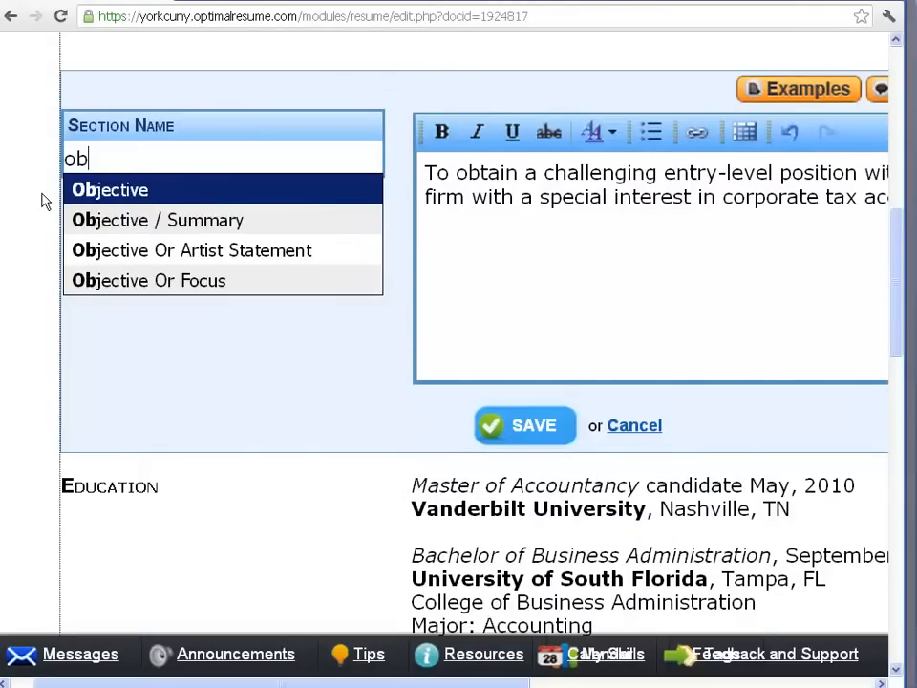
click(106, 283)
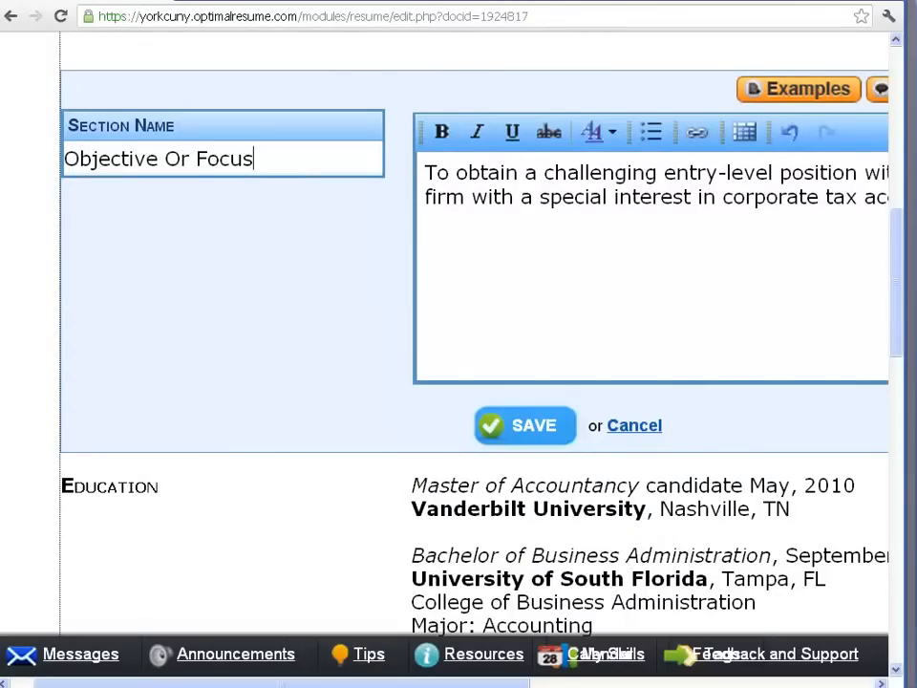
Delete the existing sample text from the body of the Objective Or Focus section.
key(ctrl+0)
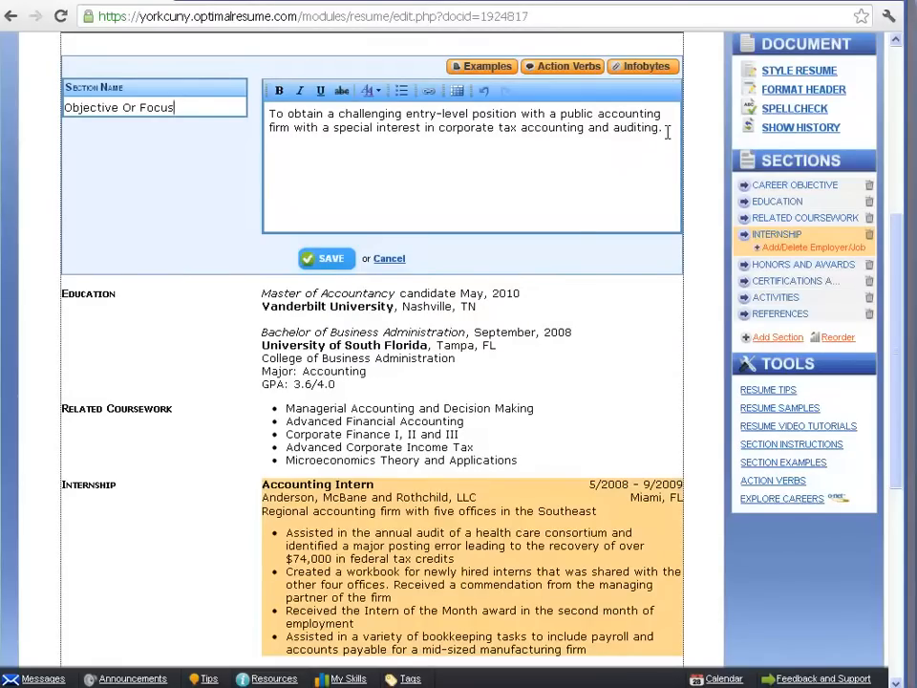
drag(667, 130, 261, 117)
key(BackSpace)
text(To)
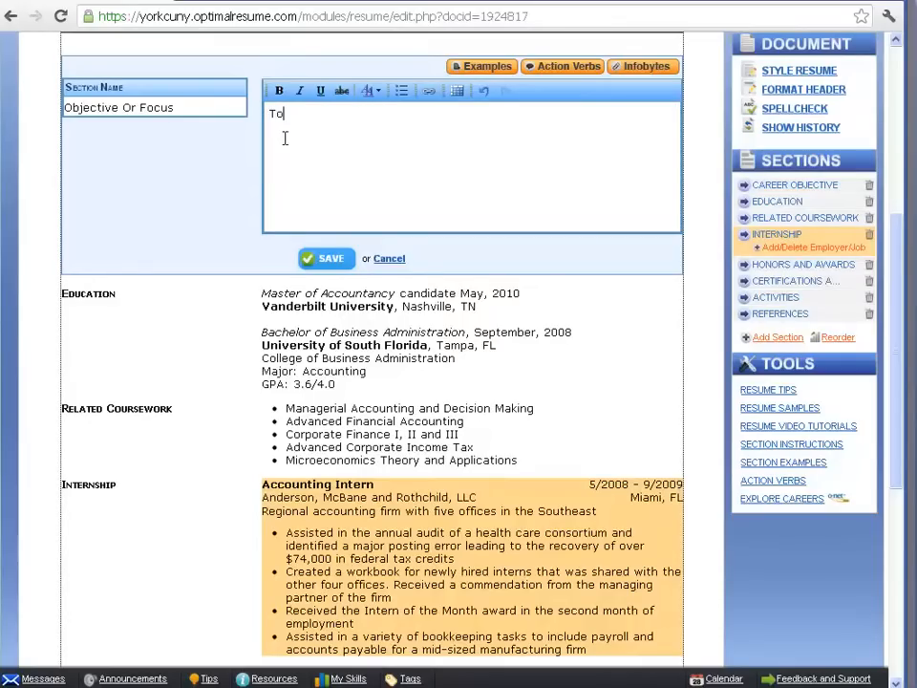
key(BackSpace)
key(BackSpace)
Add the student Objective example beginning "A position utilizing skills and education in" to the section and close the examples.
click(474, 67)
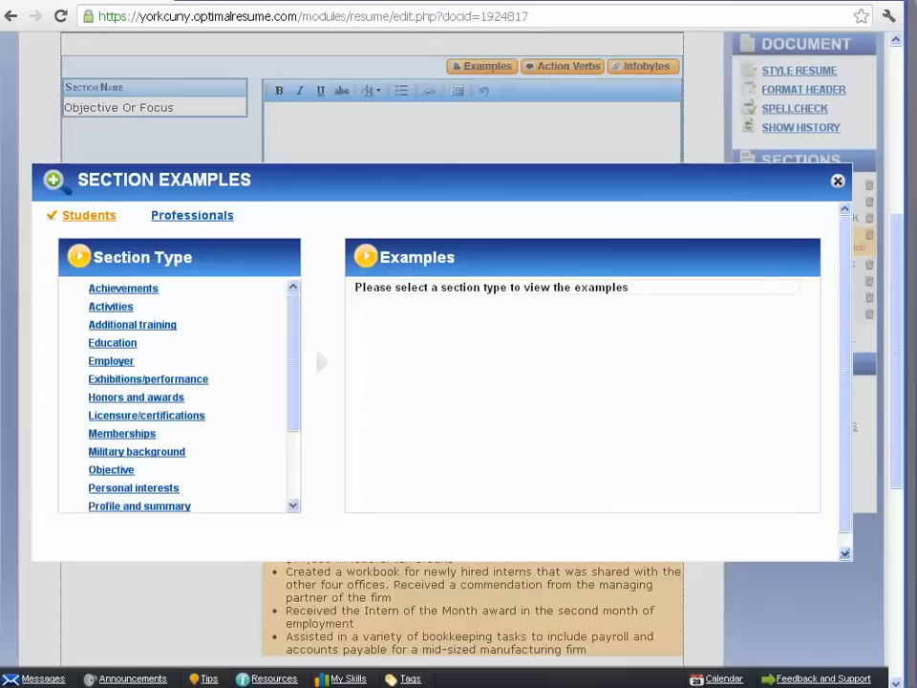
scroll(235, 118, down, 2)
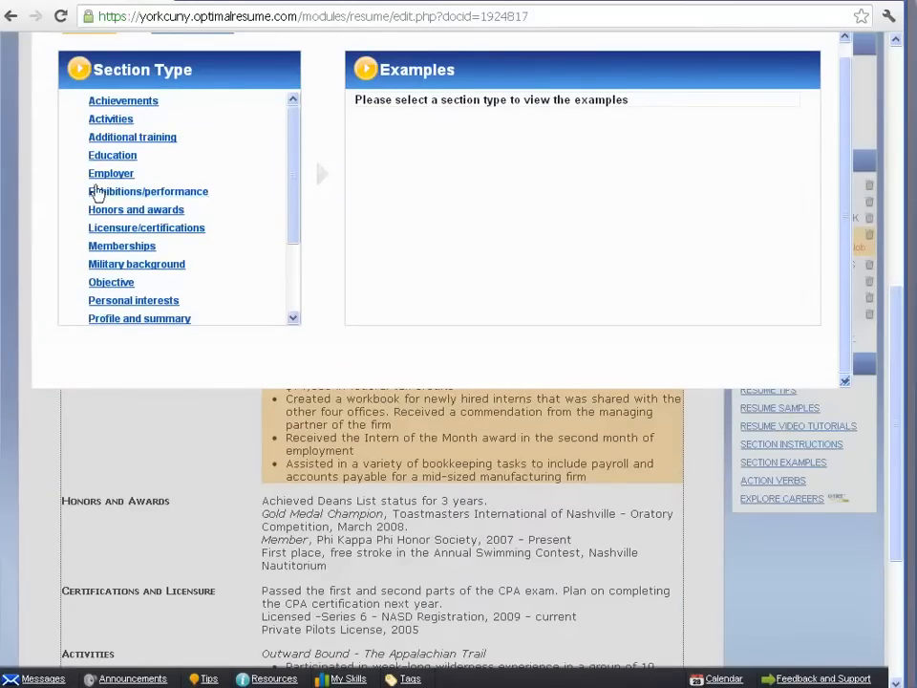
click(97, 284)
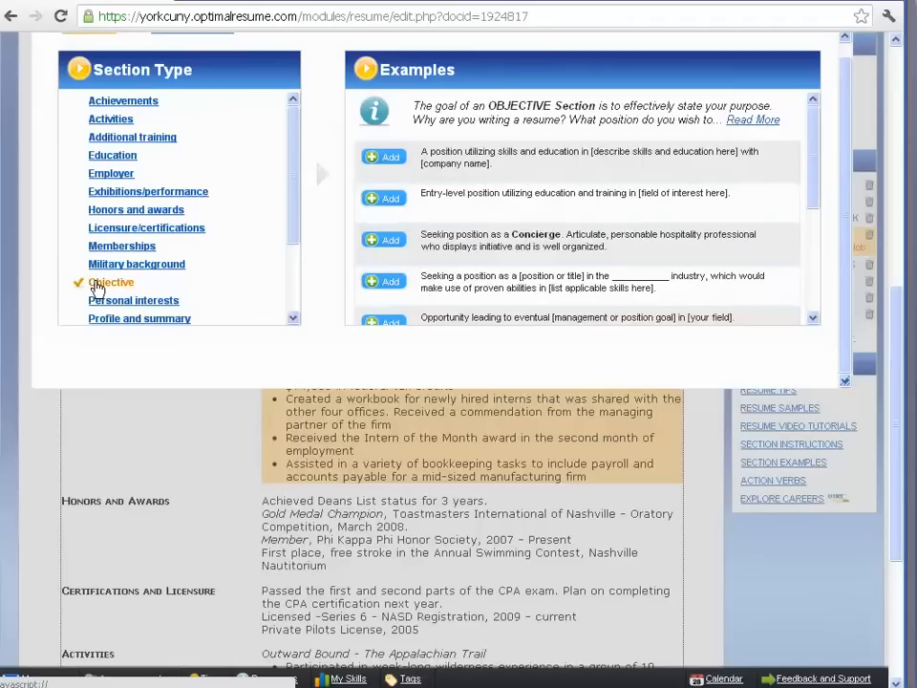
click(399, 158)
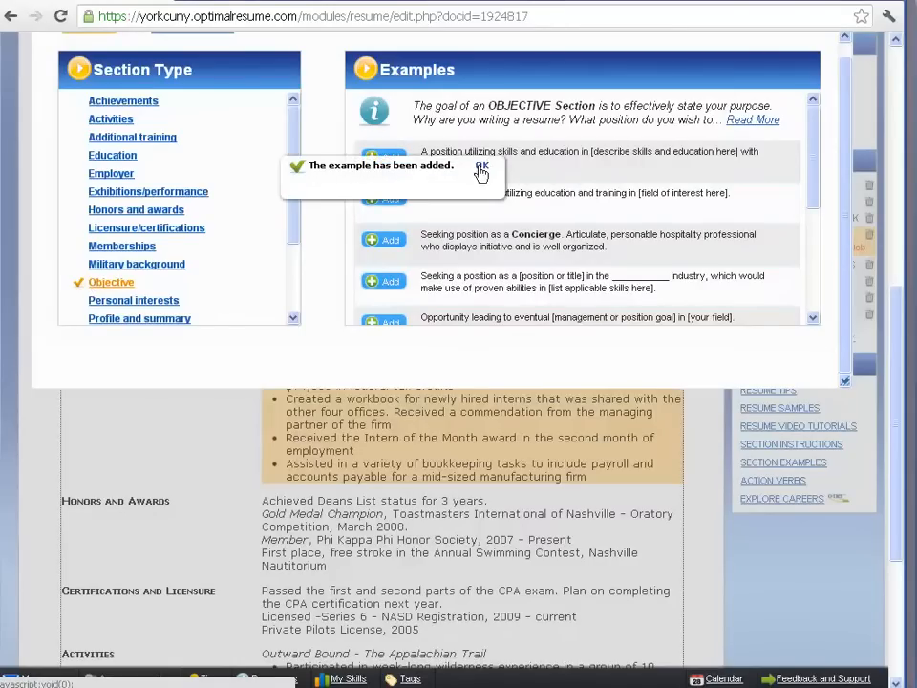
scroll(844, 64, up, 1)
scroll(844, 64, up, 2)
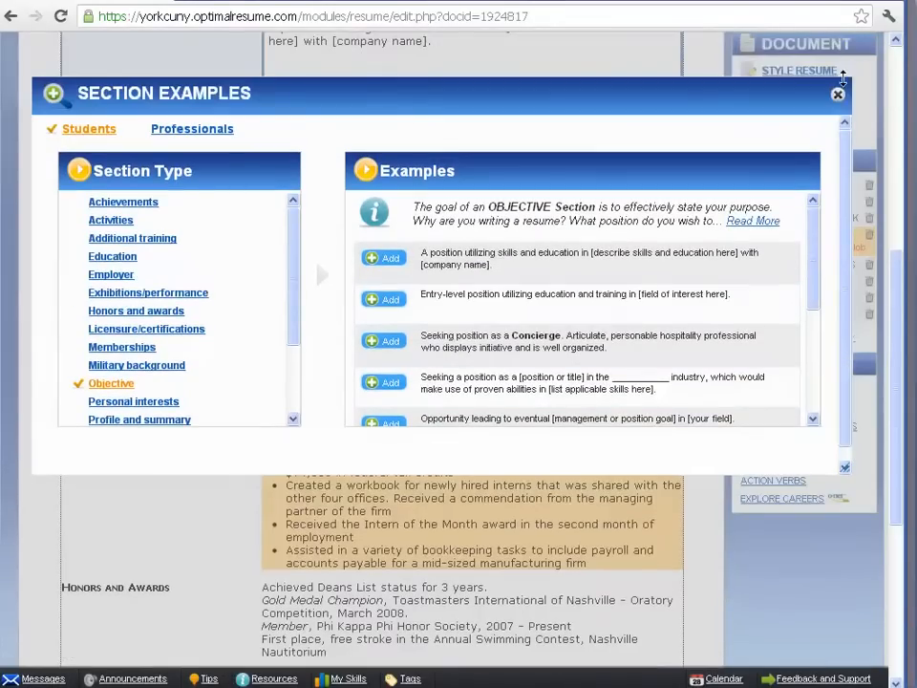
click(836, 91)
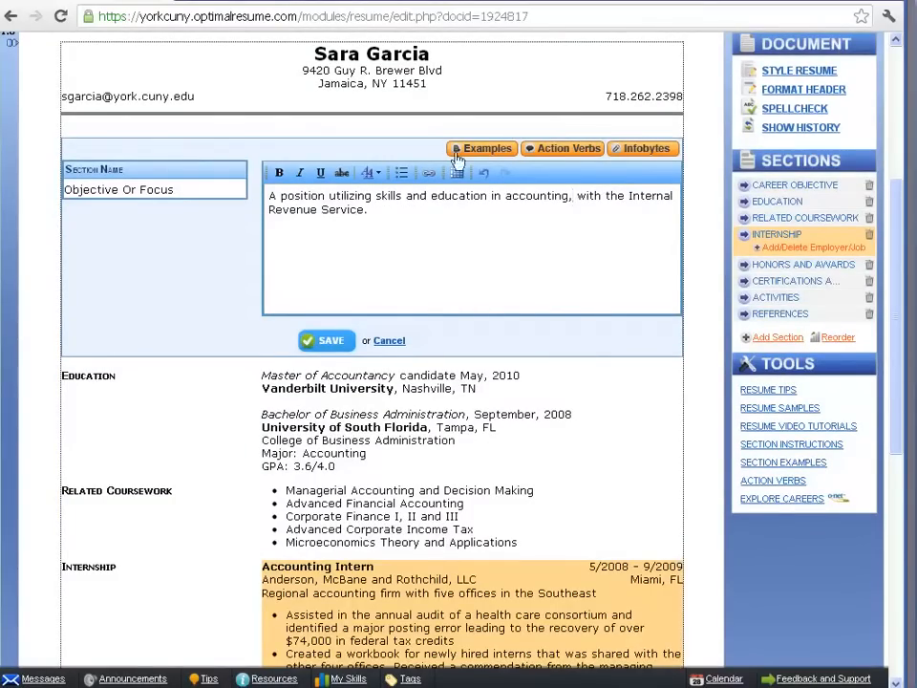
Format the whole objective text as bold, italic, underlined and bulleted.
click(378, 209)
drag(377, 209, 269, 196)
click(279, 173)
click(300, 173)
click(401, 173)
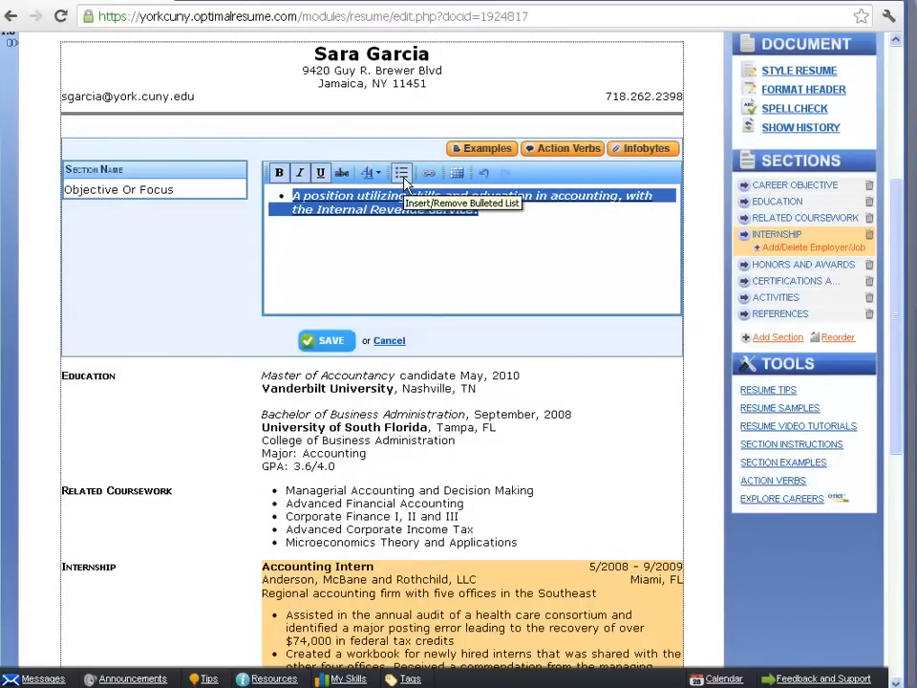
Remove the bullet, italic, underline and bold formatting from the objective text.
click(403, 176)
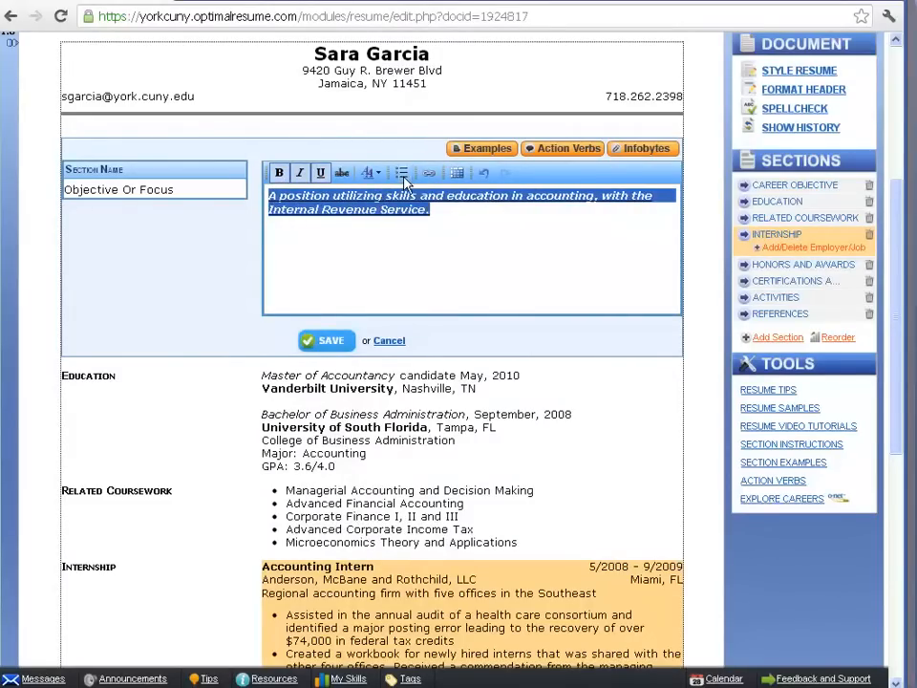
click(300, 175)
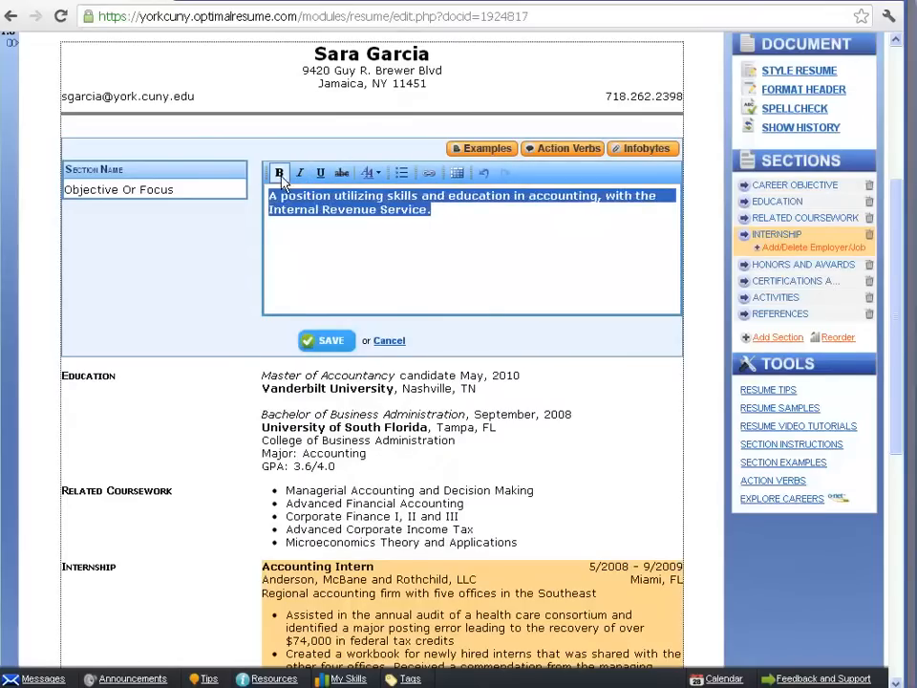
click(280, 175)
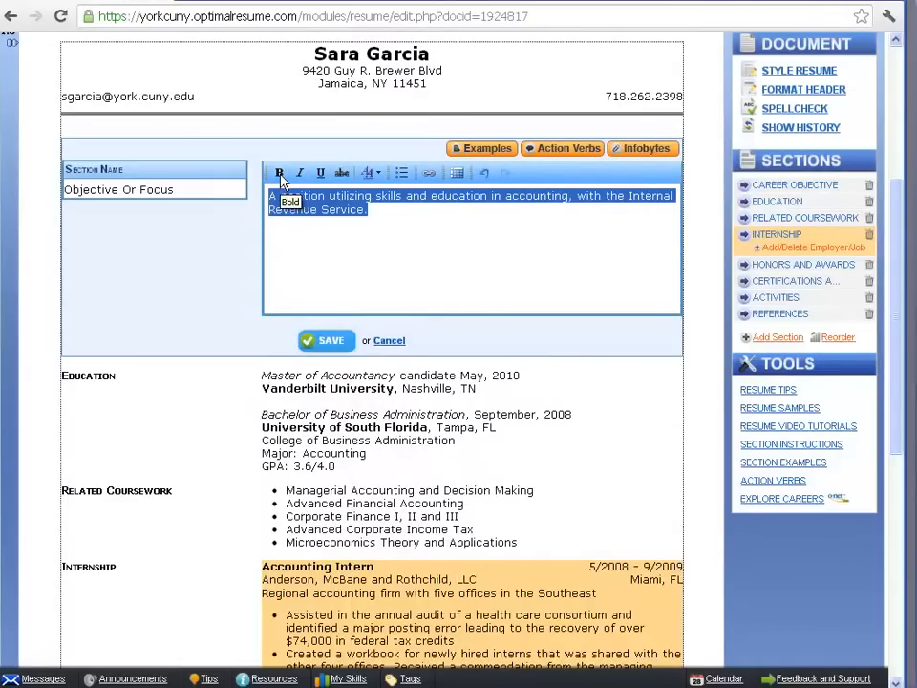
click(371, 173)
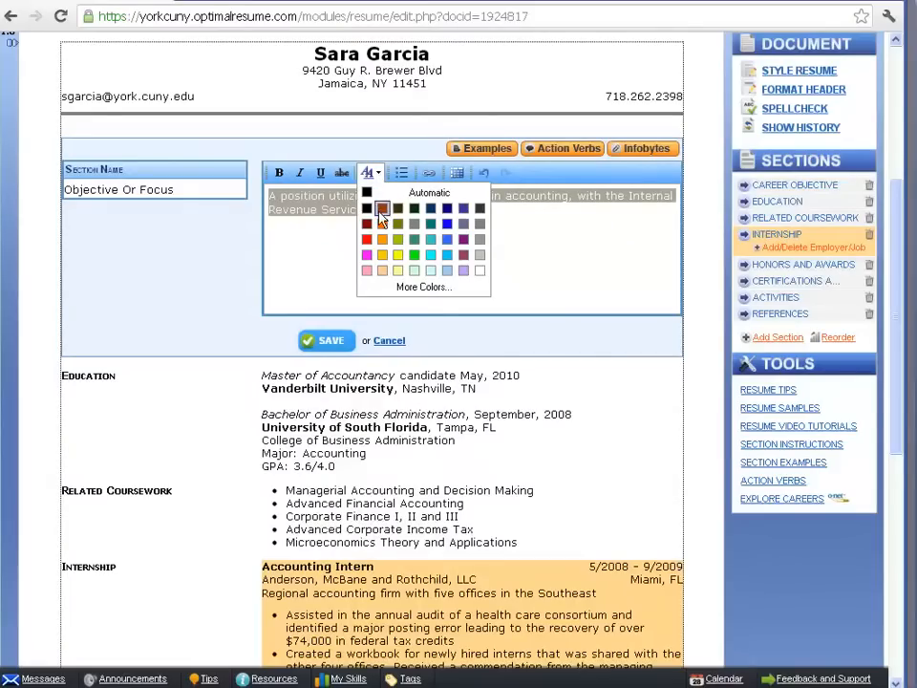
click(377, 177)
click(376, 178)
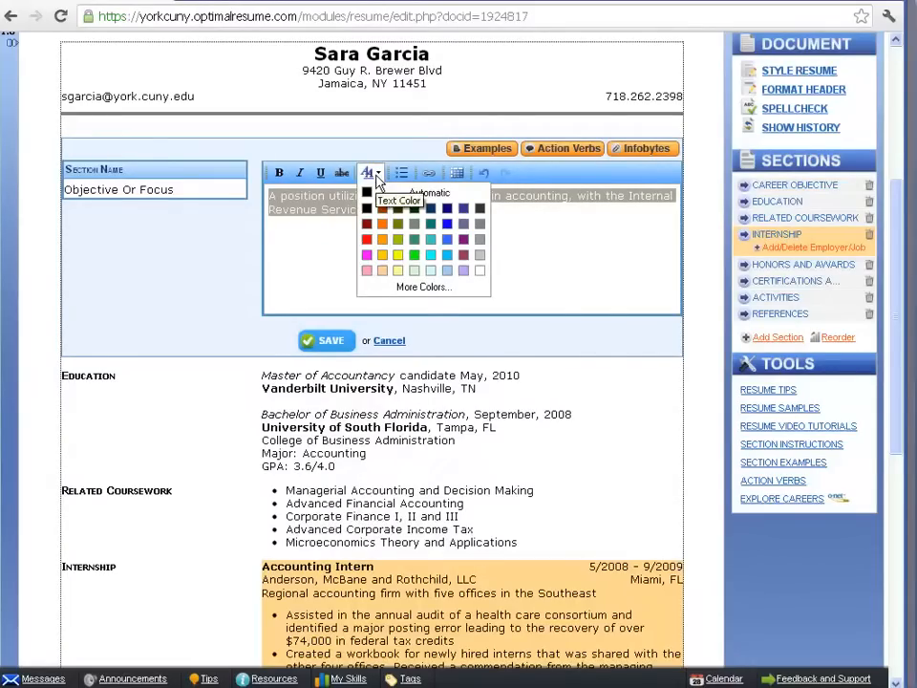
click(506, 249)
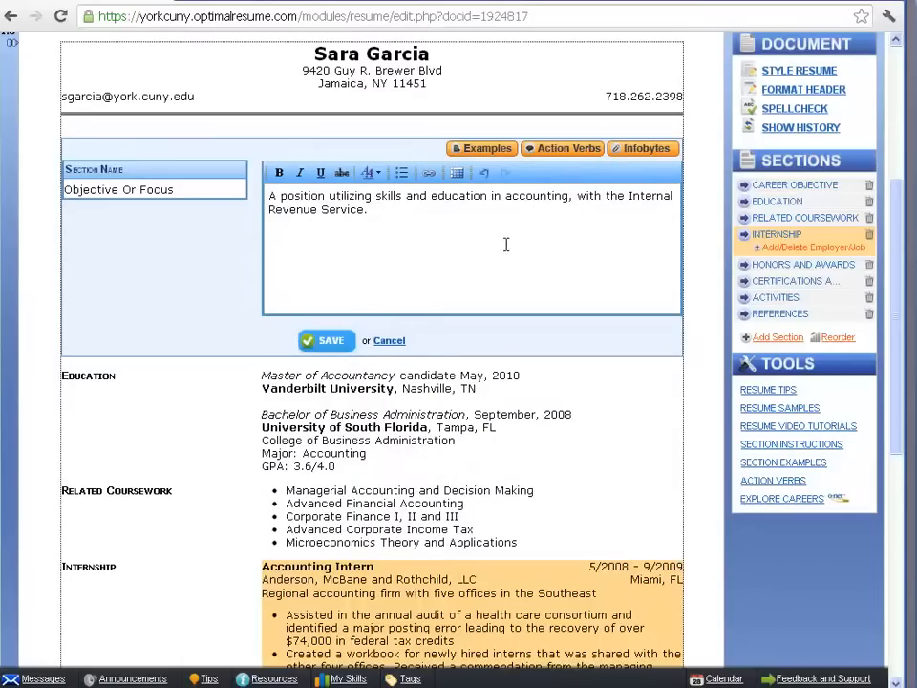
Browse the action verb categories and add "accelerated" from Tactical Words to the objective section.
click(563, 150)
scroll(290, 257, down, 2)
click(287, 203)
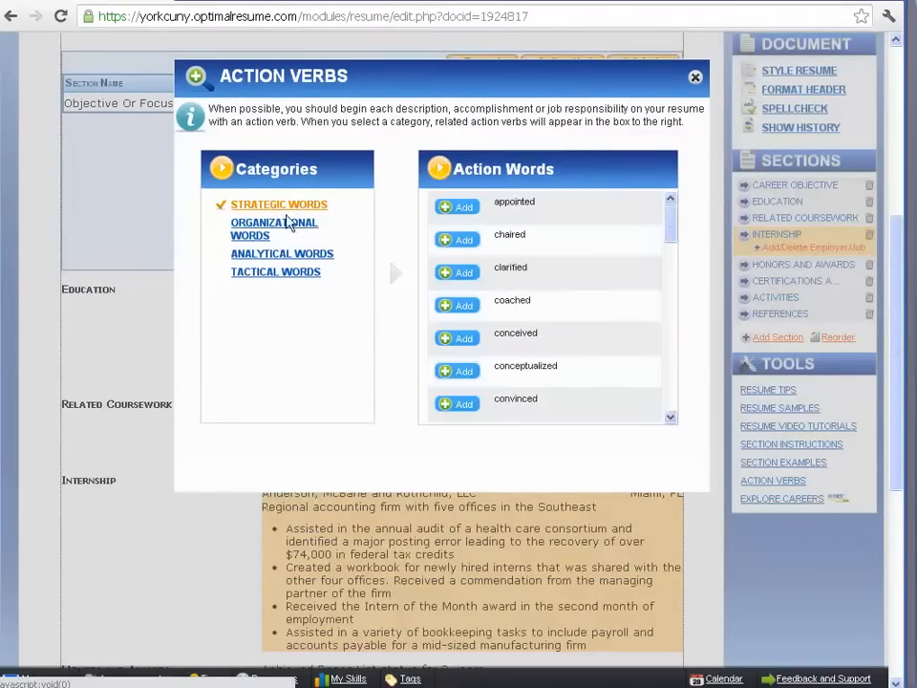
click(288, 226)
click(282, 254)
click(285, 272)
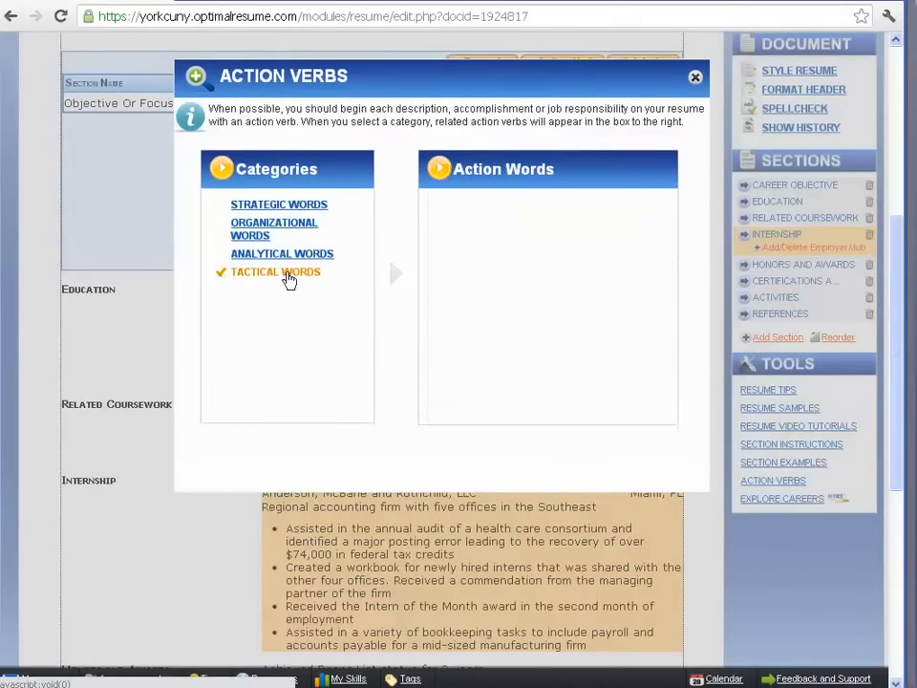
click(467, 219)
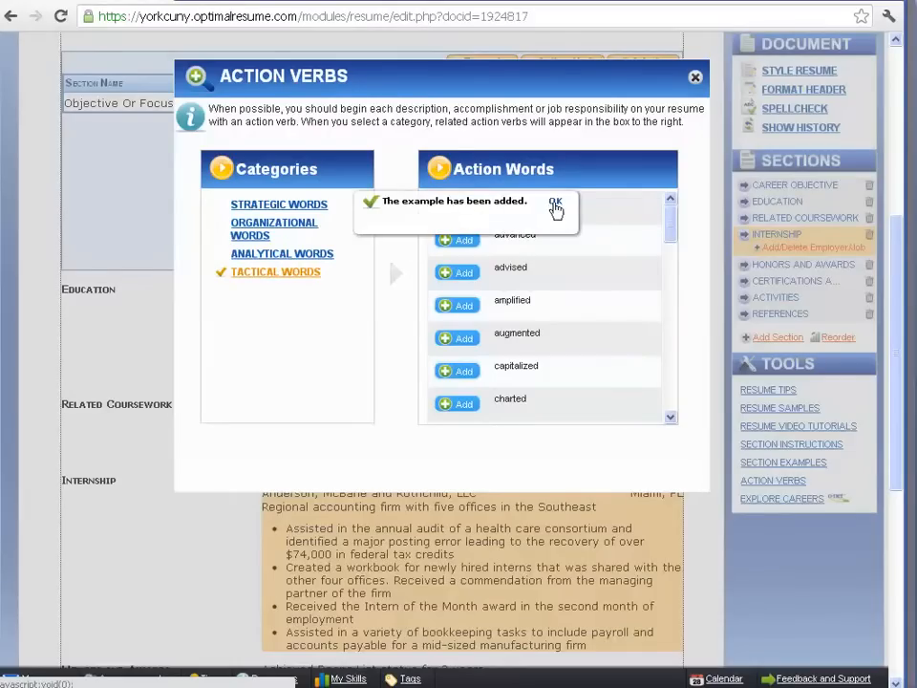
click(557, 203)
click(696, 77)
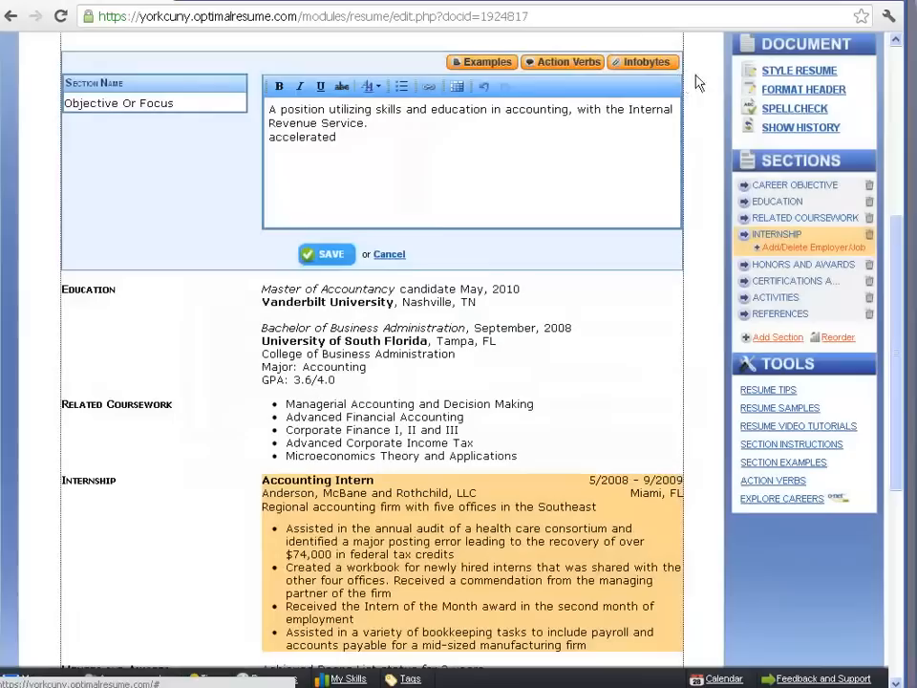
Delete the word "accelerated" from the objective text and save the section.
double_click(311, 138)
key(BackSpace)
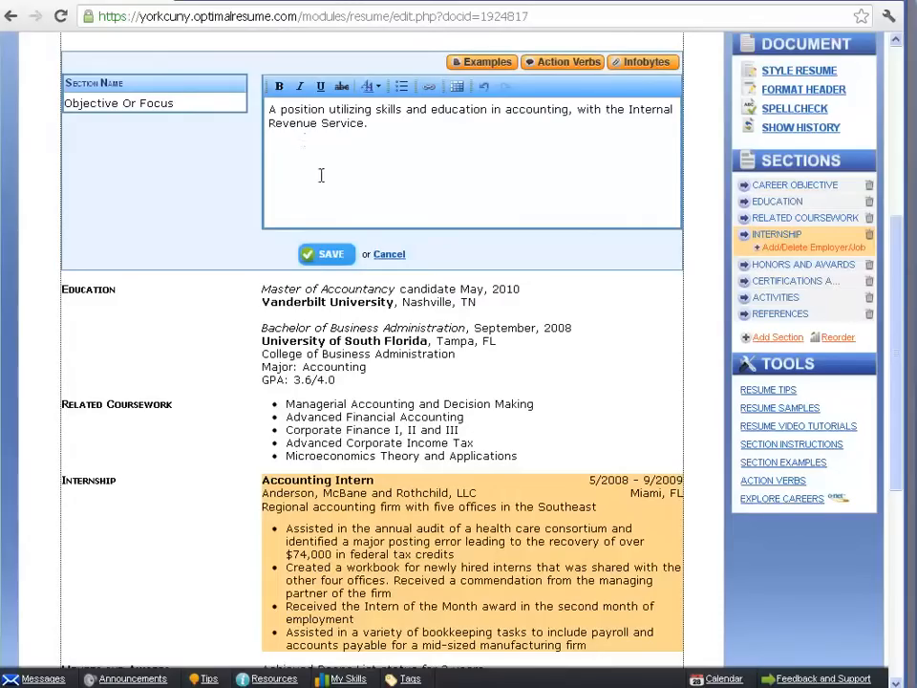
click(327, 254)
Open the Education section for editing and rename it Education/Training using the suggested section name.
scroll(328, 257, down, 3)
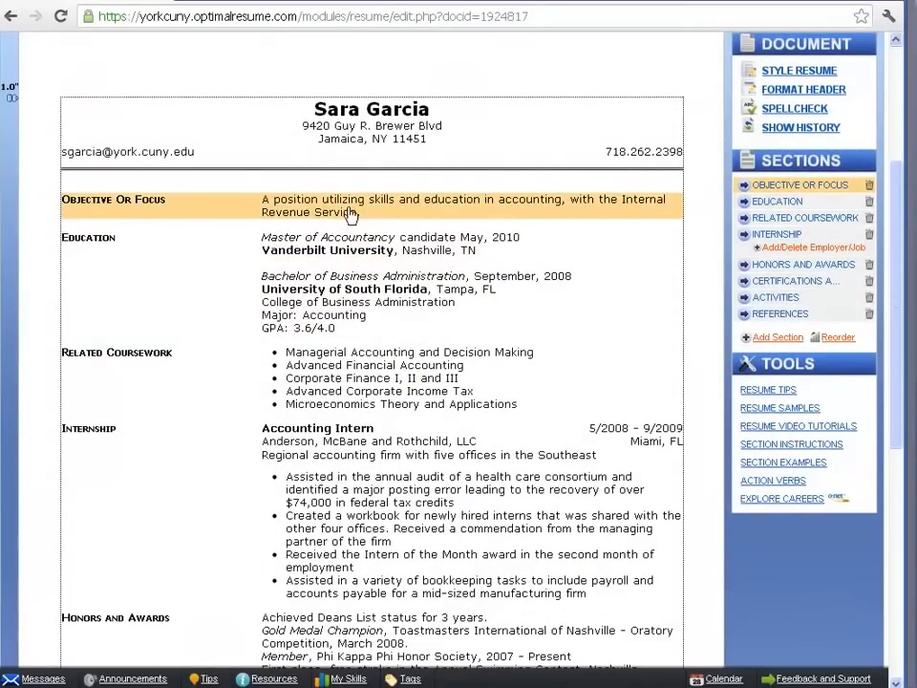
scroll(420, 162, down, 1)
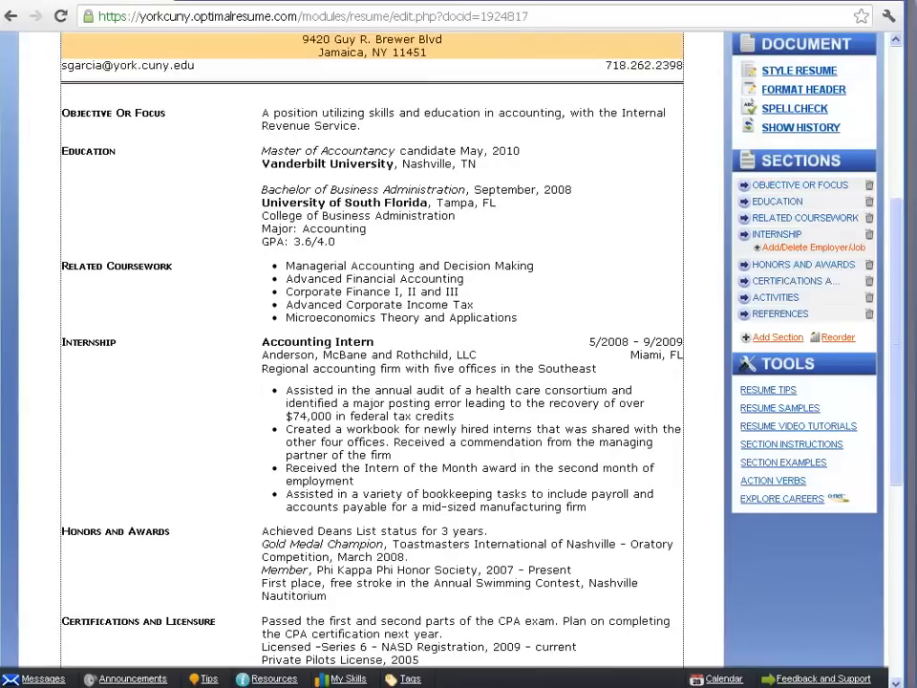
click(403, 180)
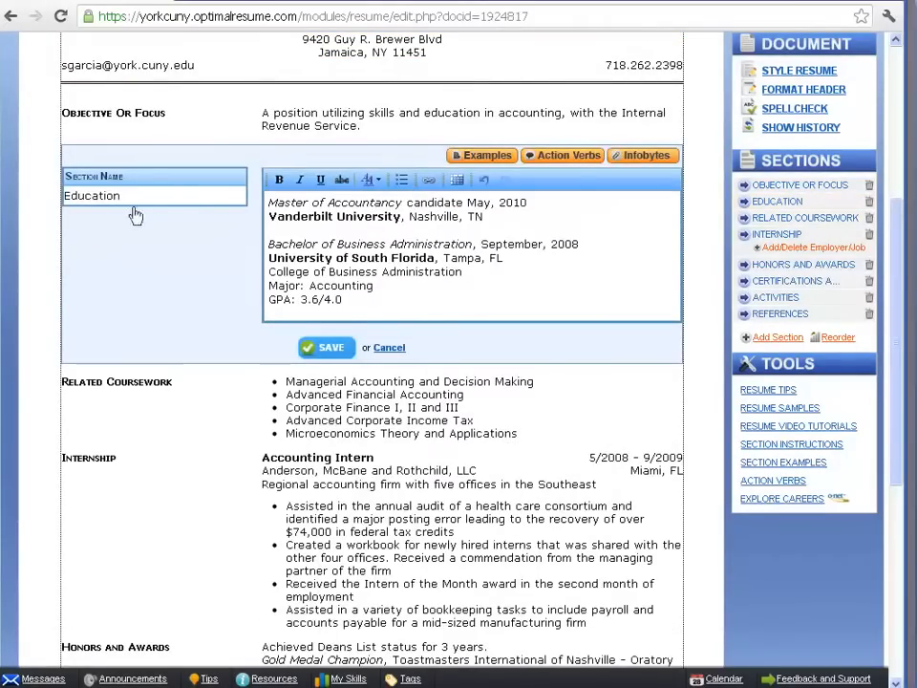
double_click(91, 196)
text(ed)
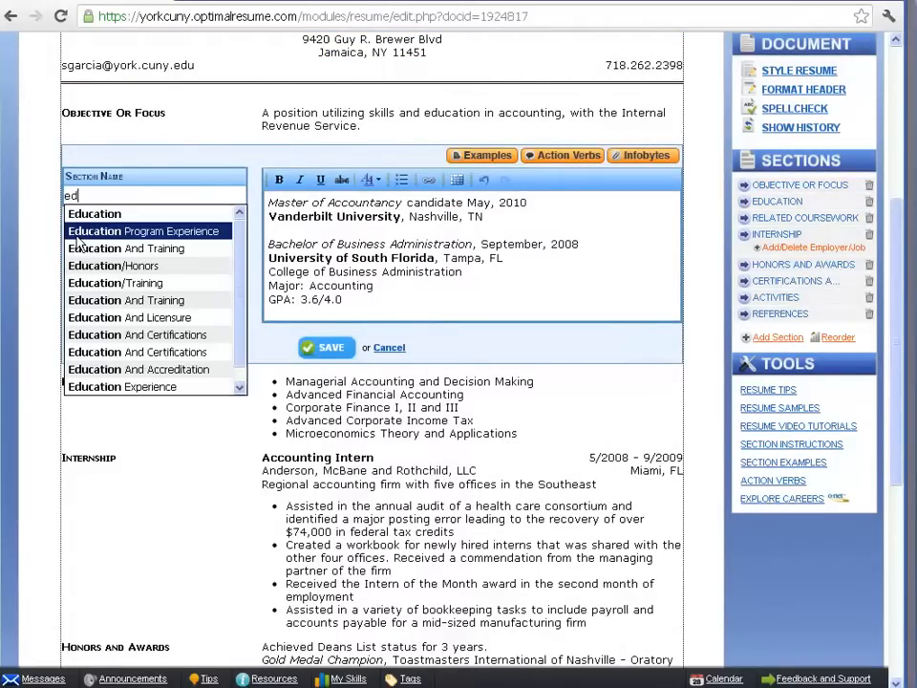
click(92, 283)
Replace the section's body with the student Education example for York College, City University of New York, leaving out its LaGuardia Community College entry.
drag(361, 304, 257, 205)
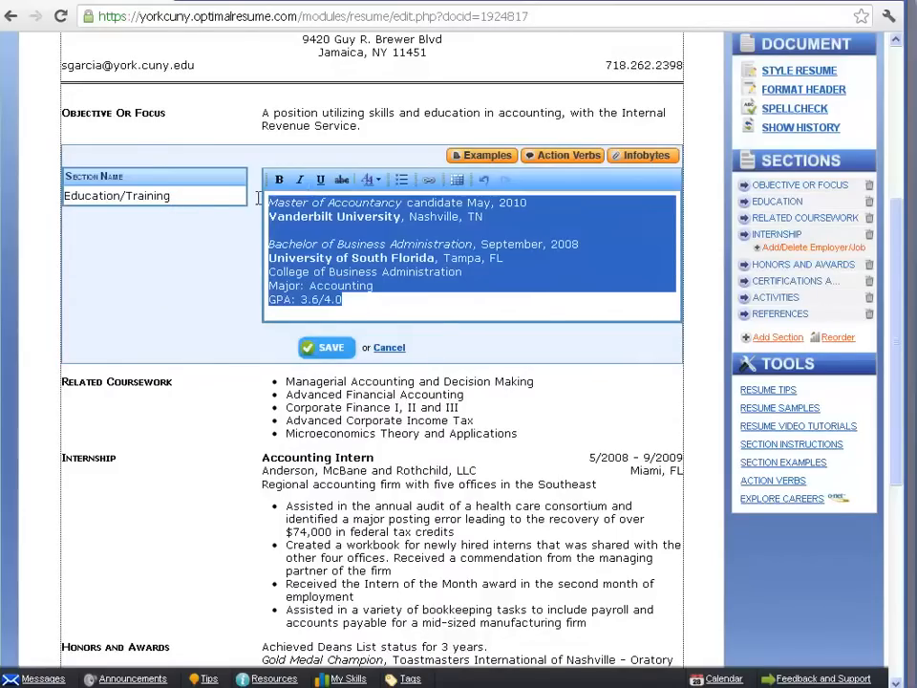
key(Delete)
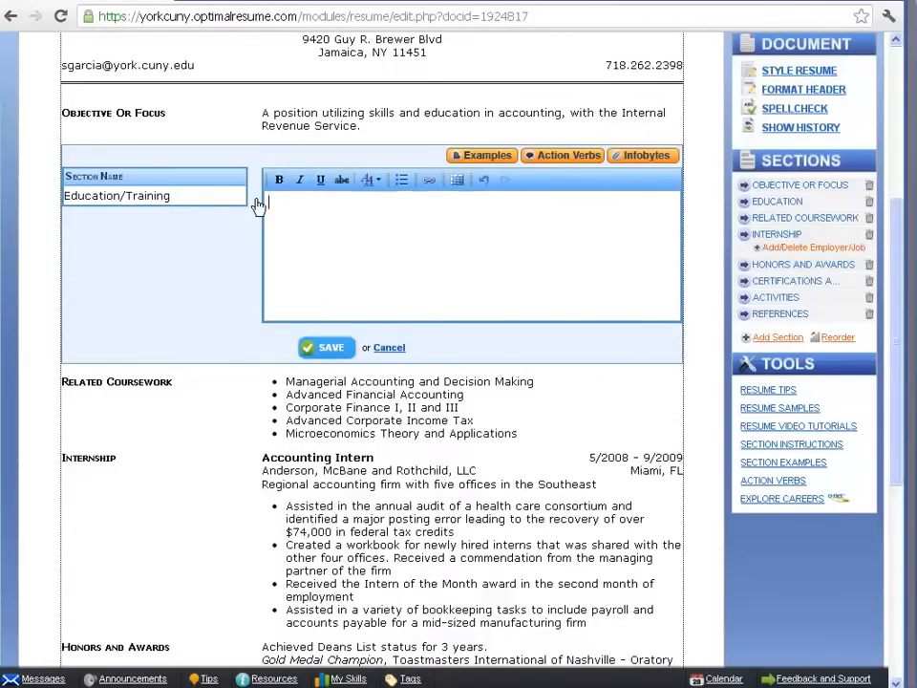
click(483, 155)
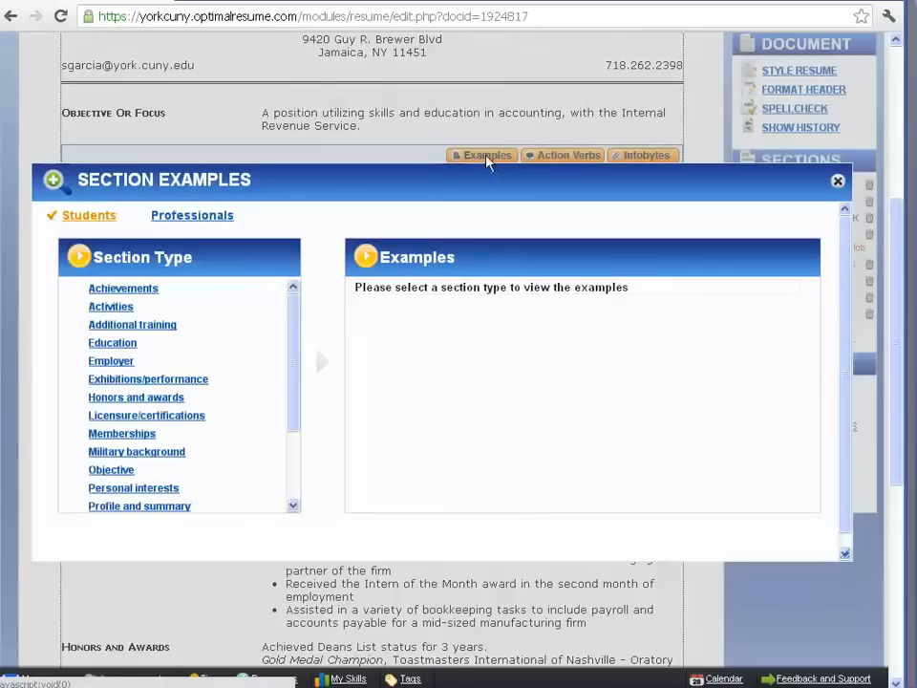
click(103, 344)
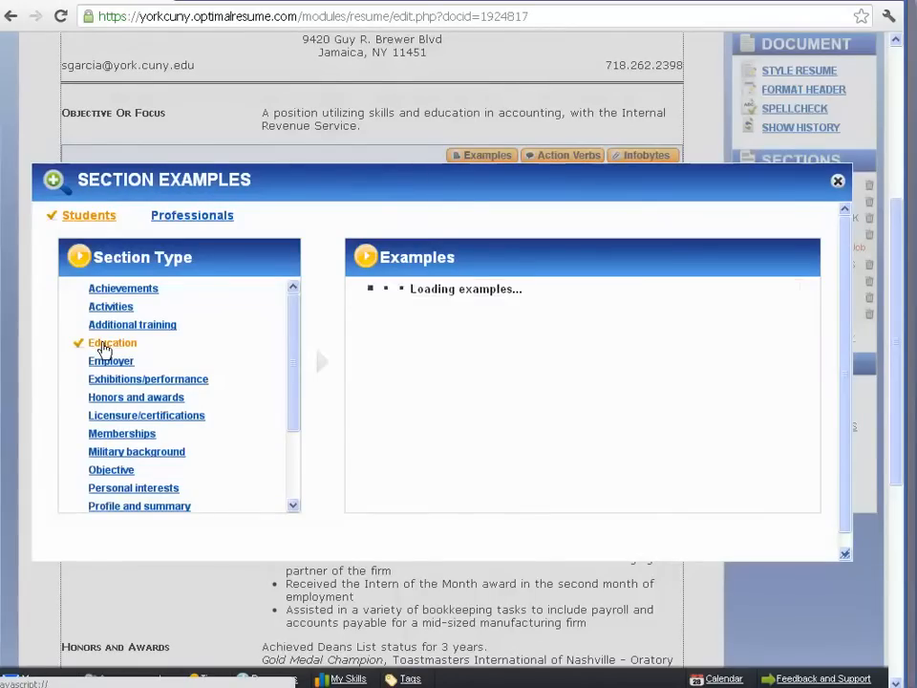
click(385, 351)
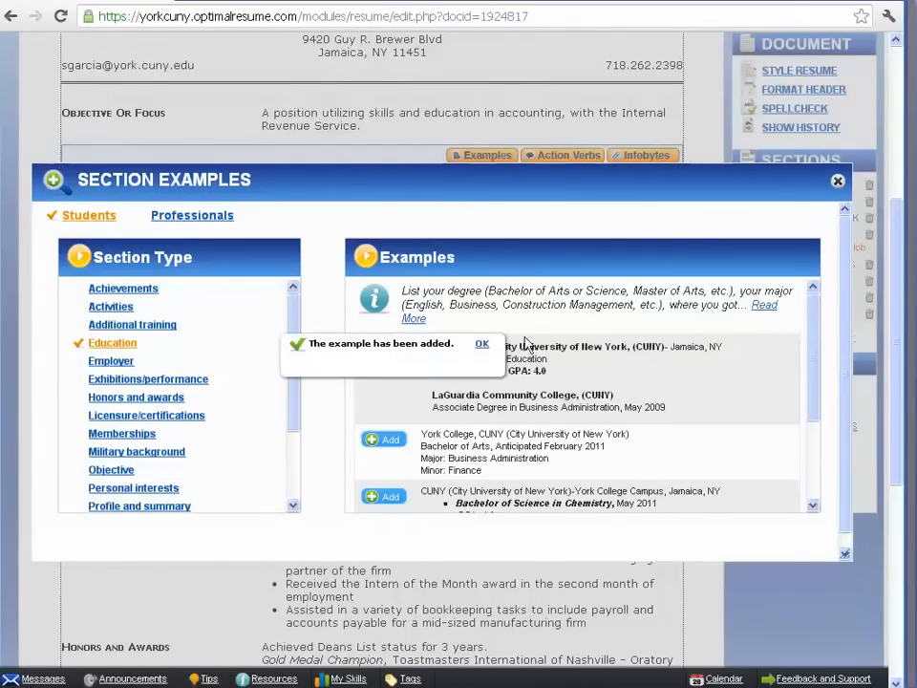
click(482, 346)
click(837, 181)
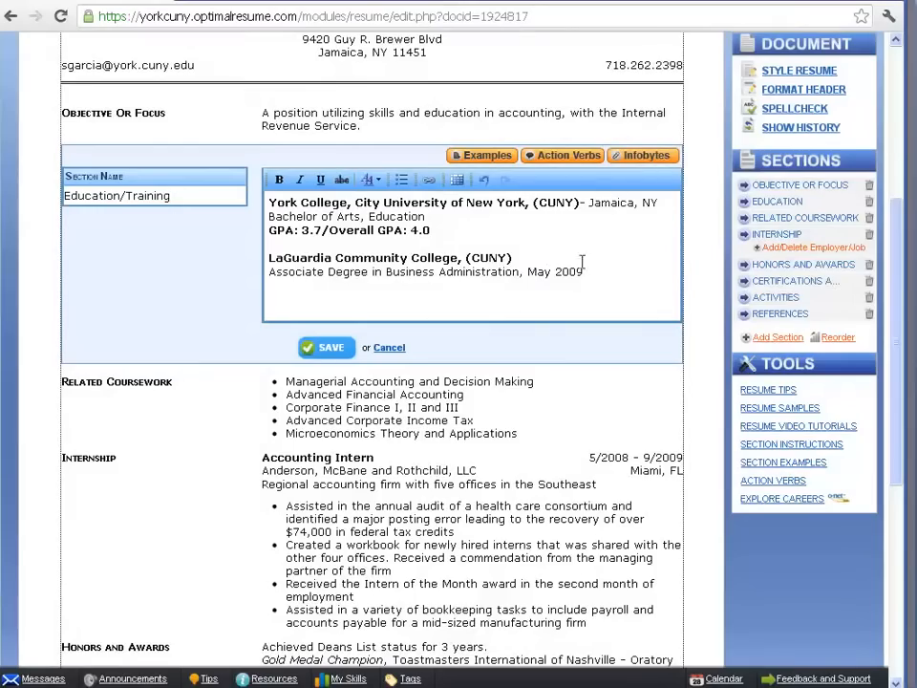
drag(584, 271, 268, 254)
key(BackSpace)
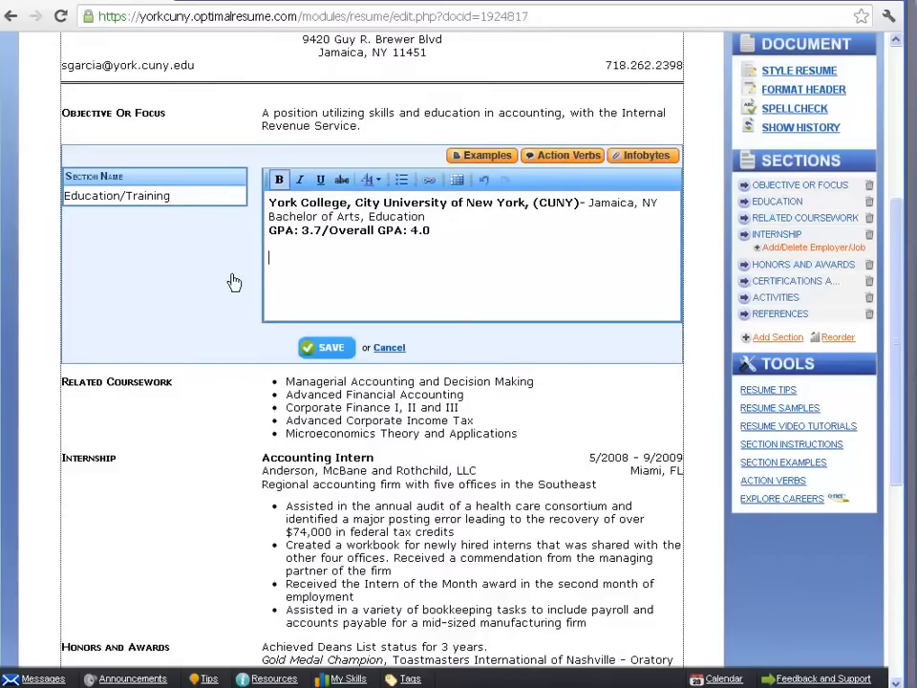
click(661, 203)
key(Return)
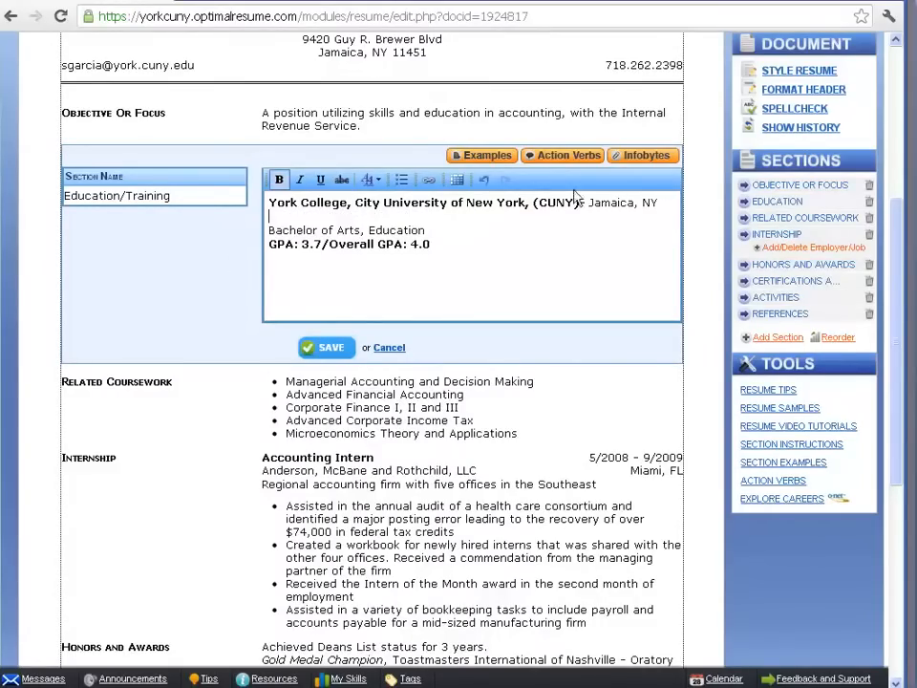
click(428, 181)
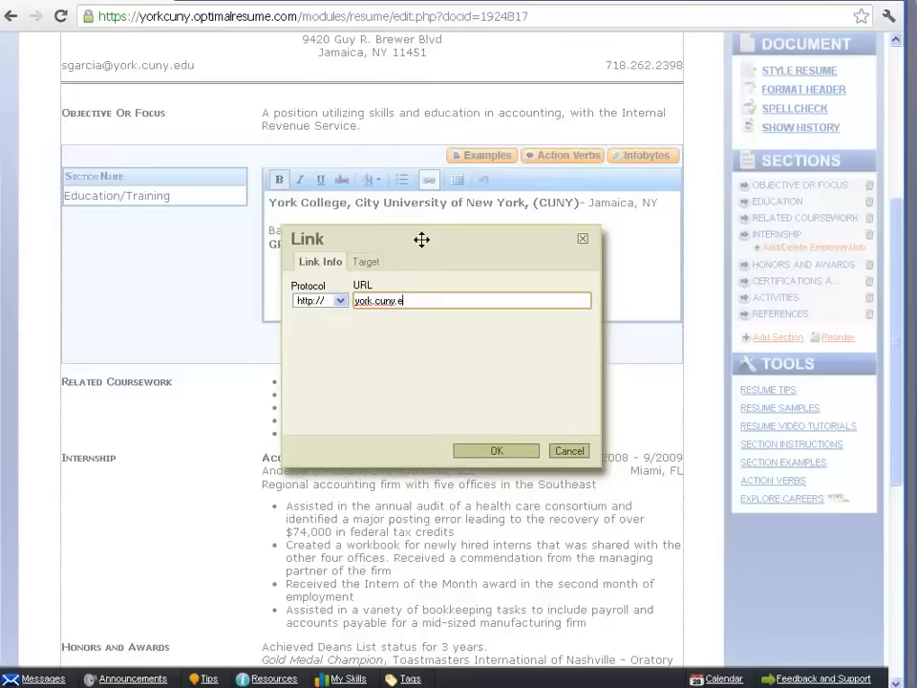
click(514, 448)
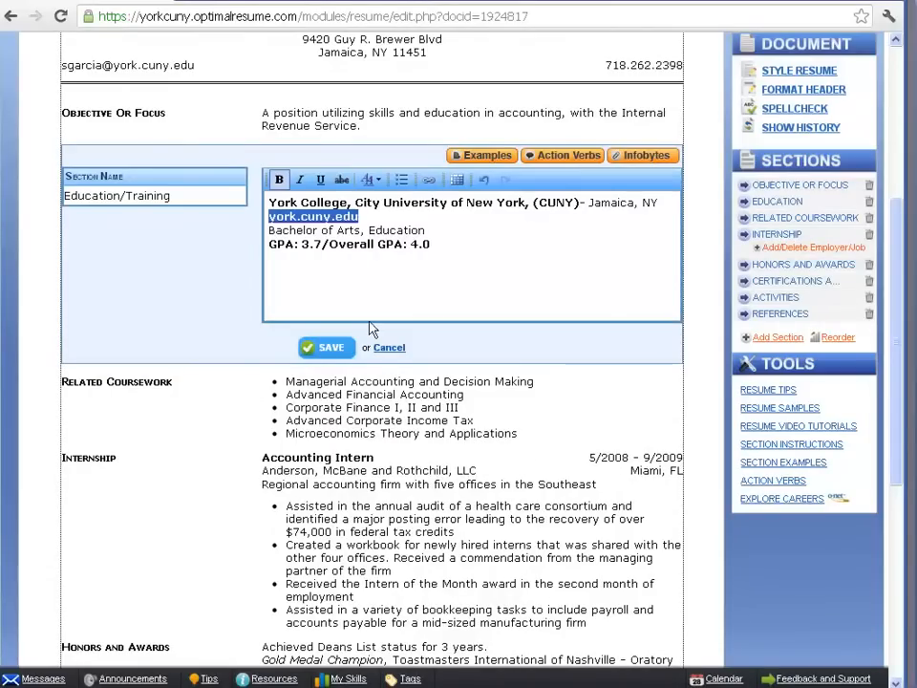
click(328, 347)
Delete the Related Coursework section from the resume permanently.
scroll(350, 367, down, 1)
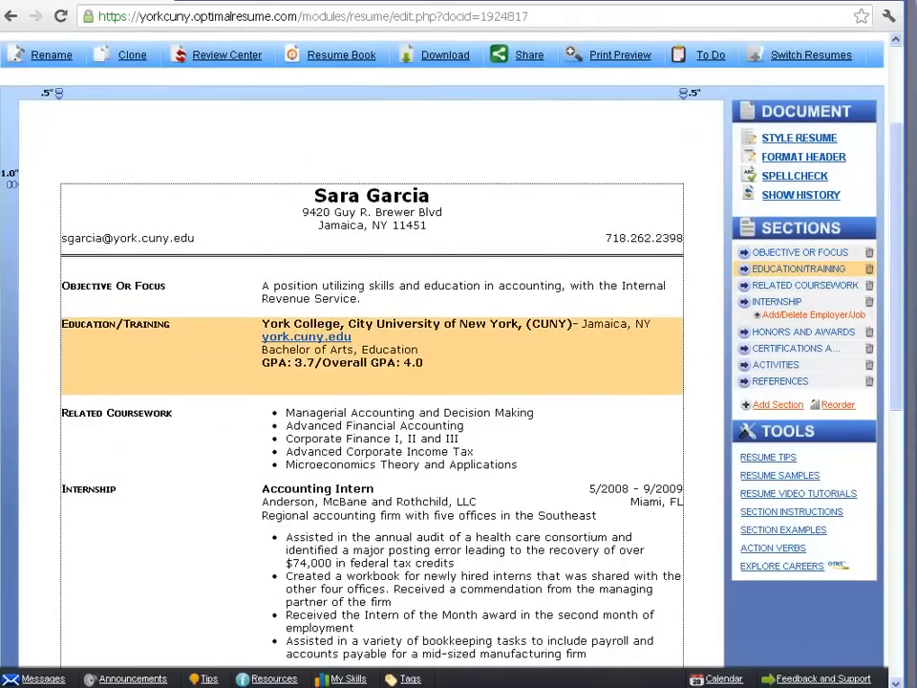
scroll(371, 363, down, 2)
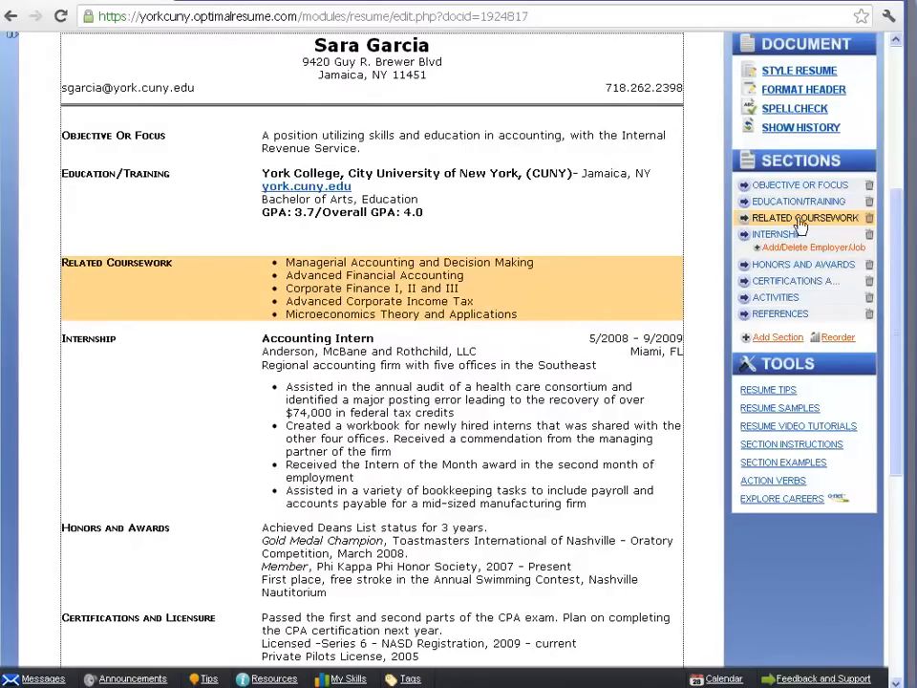
click(870, 219)
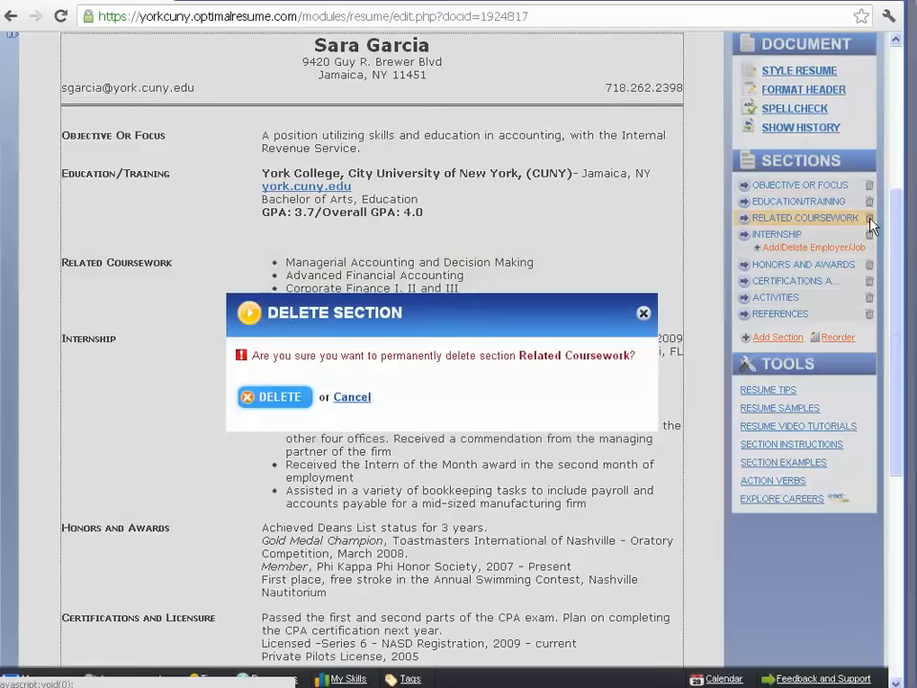
click(275, 397)
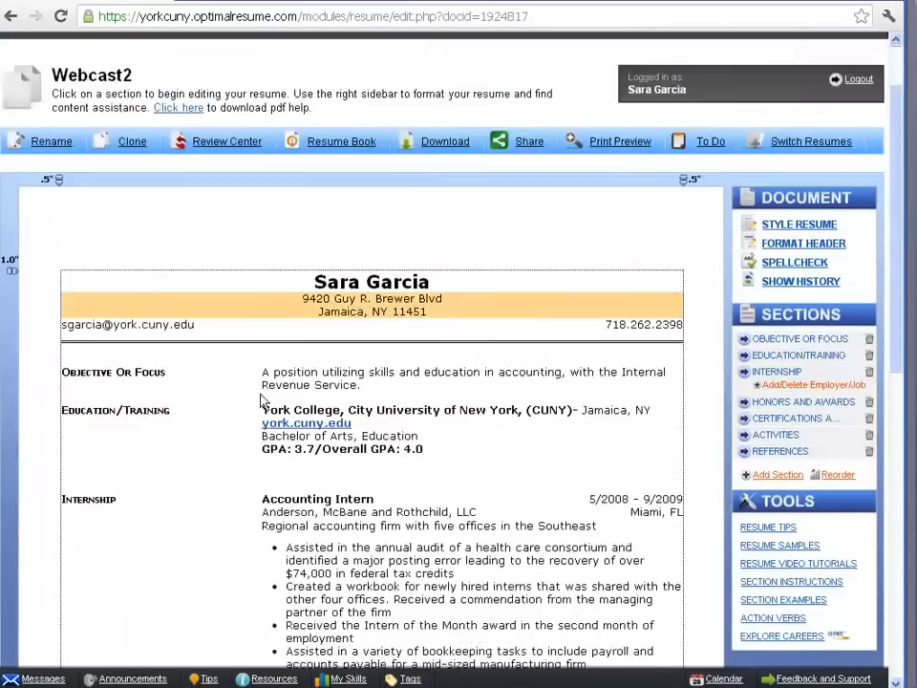
Add a General Section after References and name it Relevant Coursework.
scroll(265, 396, down, 2)
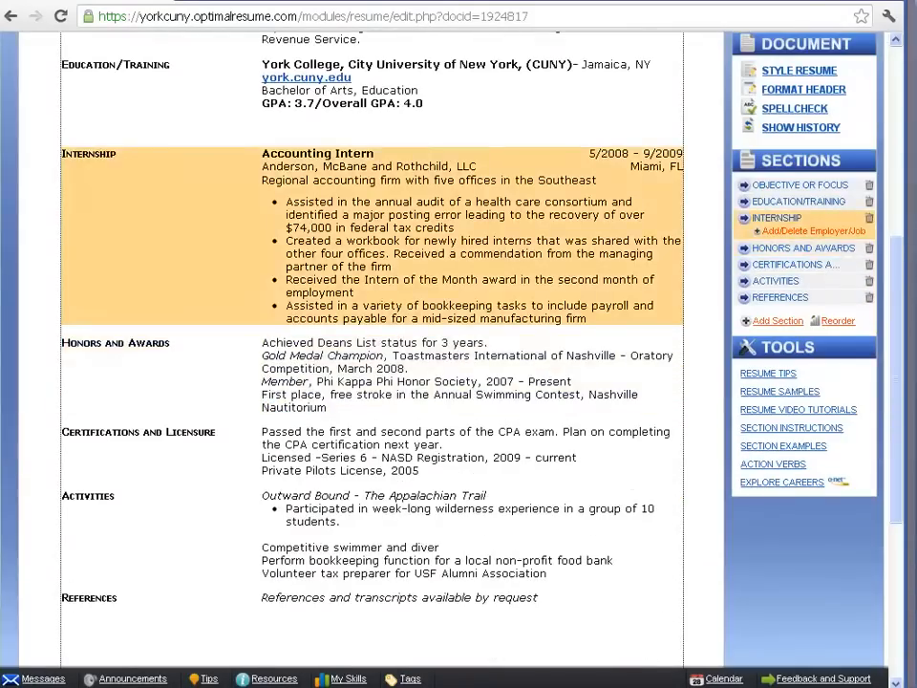
key(ctrl+plus)
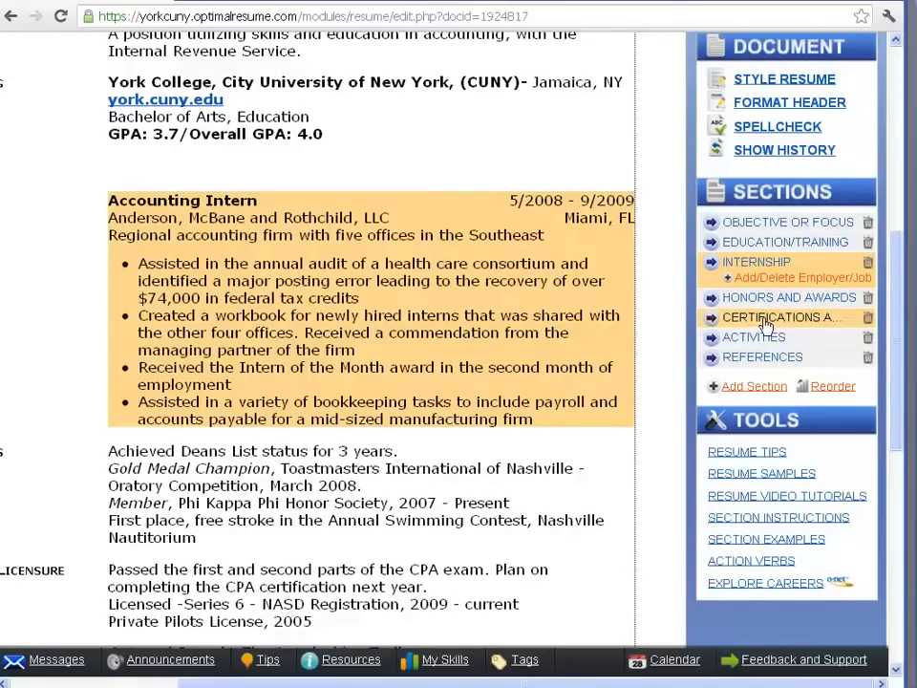
click(765, 390)
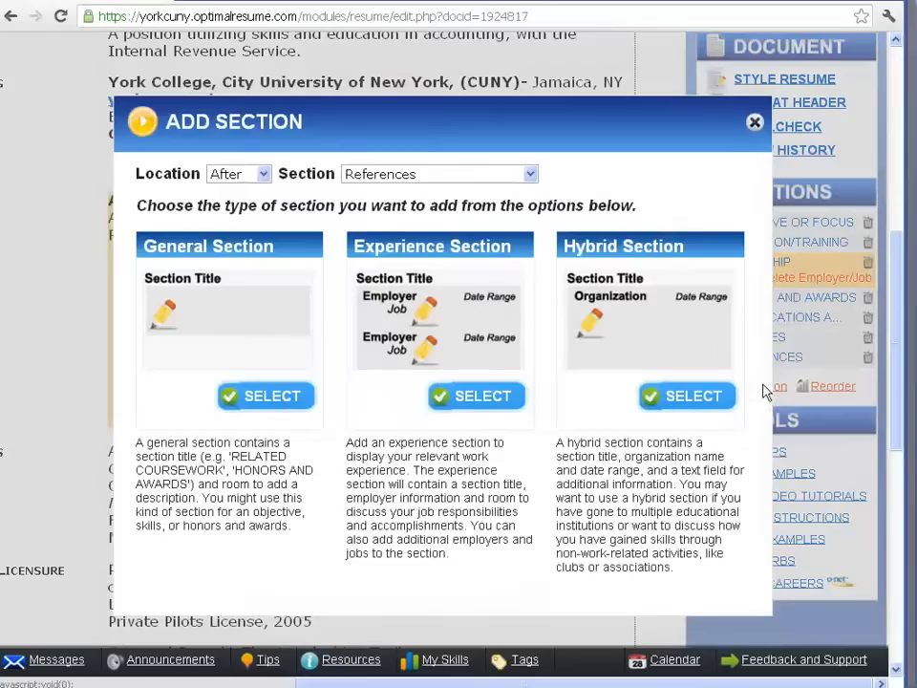
click(284, 397)
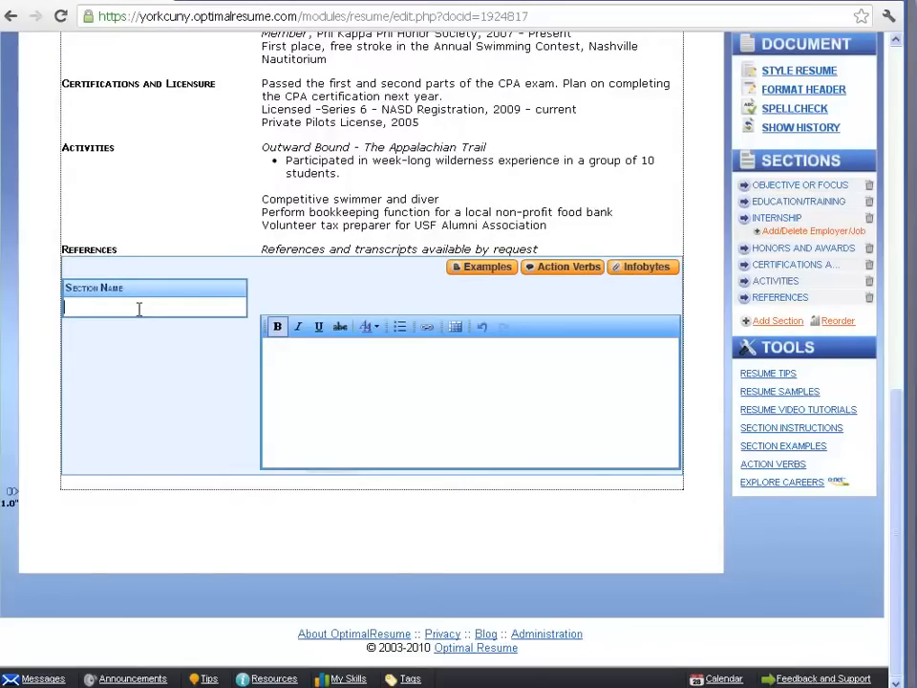
click(139, 309)
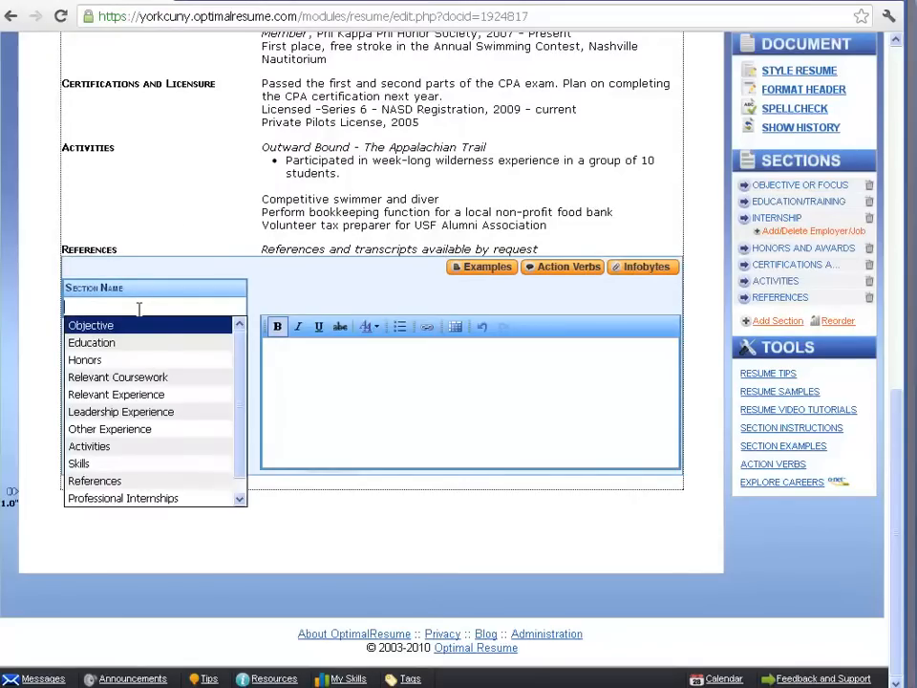
text(Re)
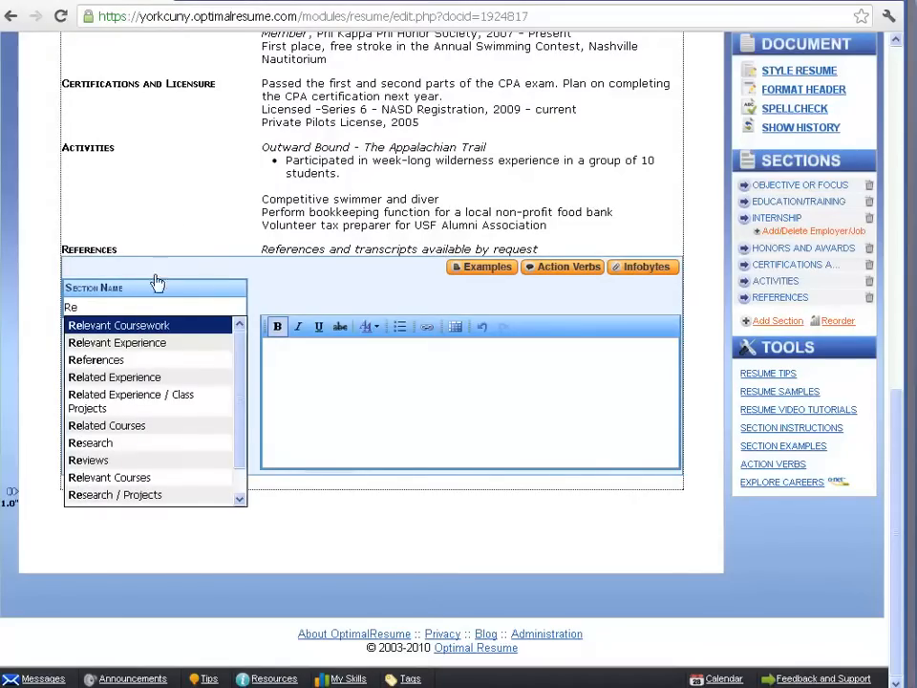
click(143, 325)
click(305, 378)
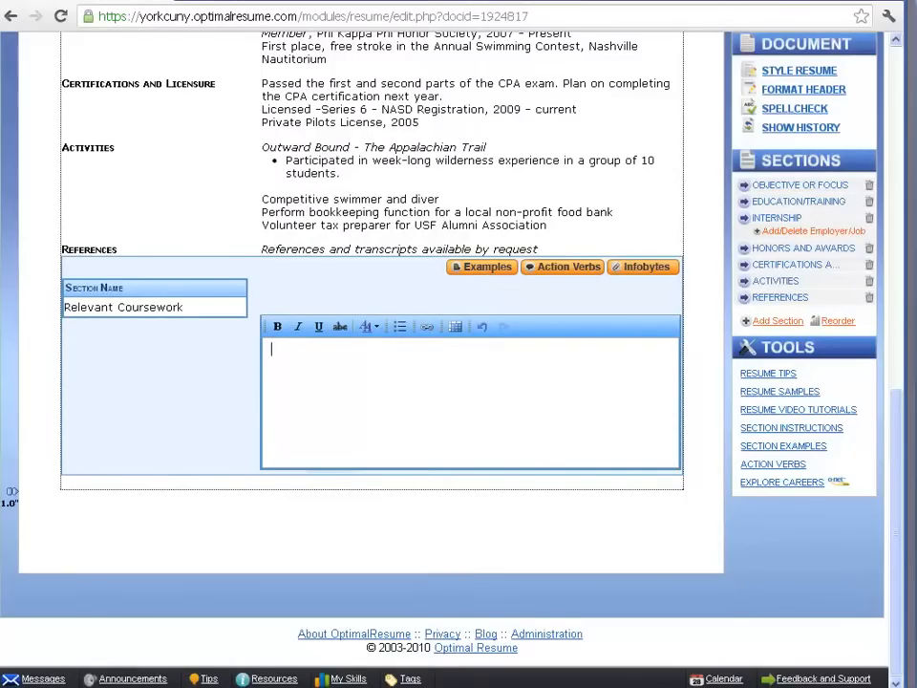
Reorder the resume sections so Honors and Awards and Activities come directly after Education/Training, ahead of Internship.
key(ctrl+plus)
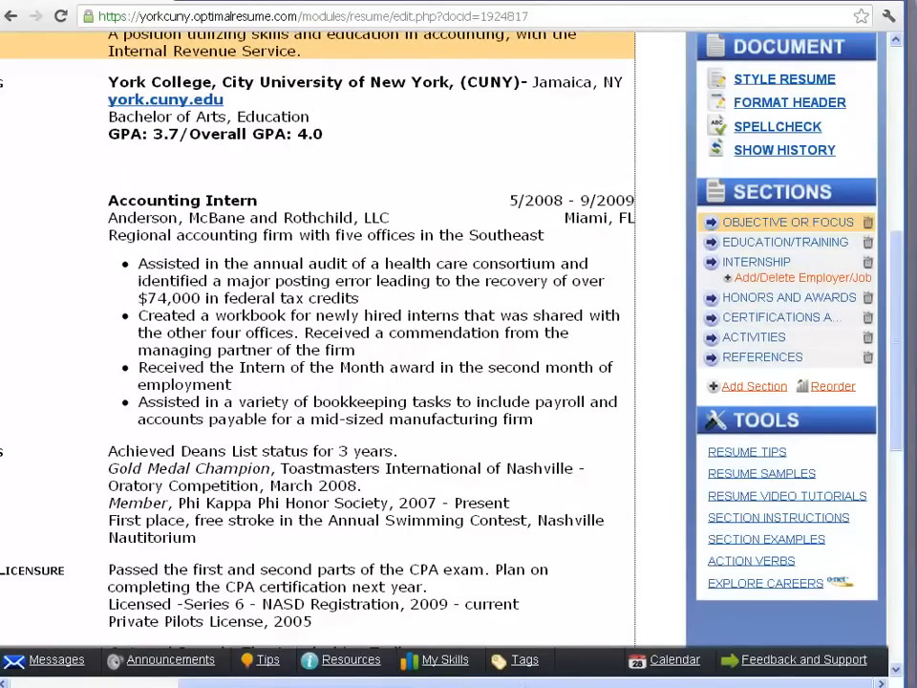
click(832, 387)
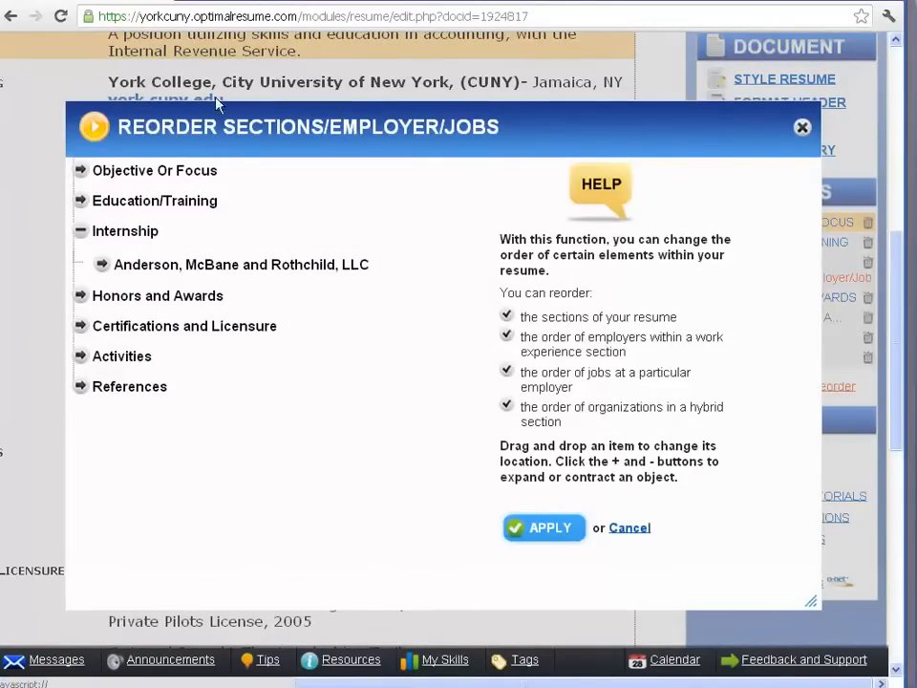
drag(131, 297, 131, 232)
drag(127, 359, 135, 260)
click(539, 524)
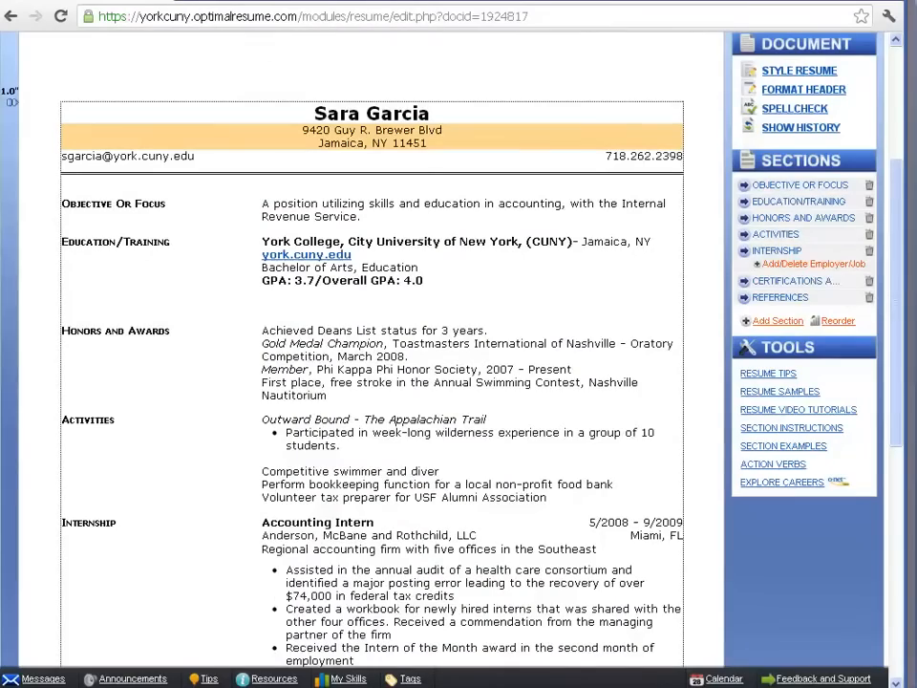
Preview the Anthony pre-style and apply it to the resume.
drag(898, 166, 895, 190)
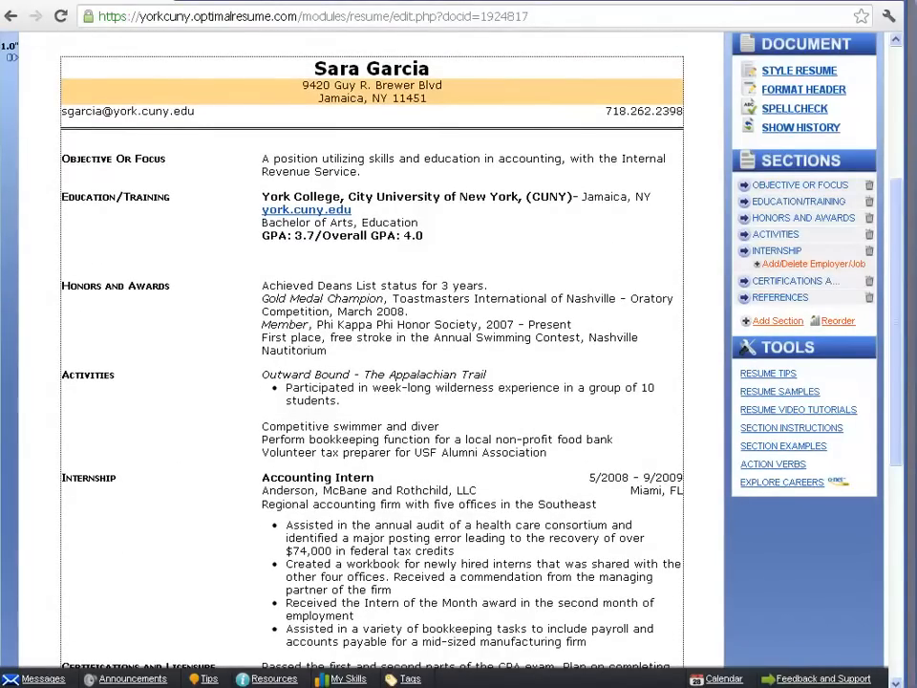
click(827, 74)
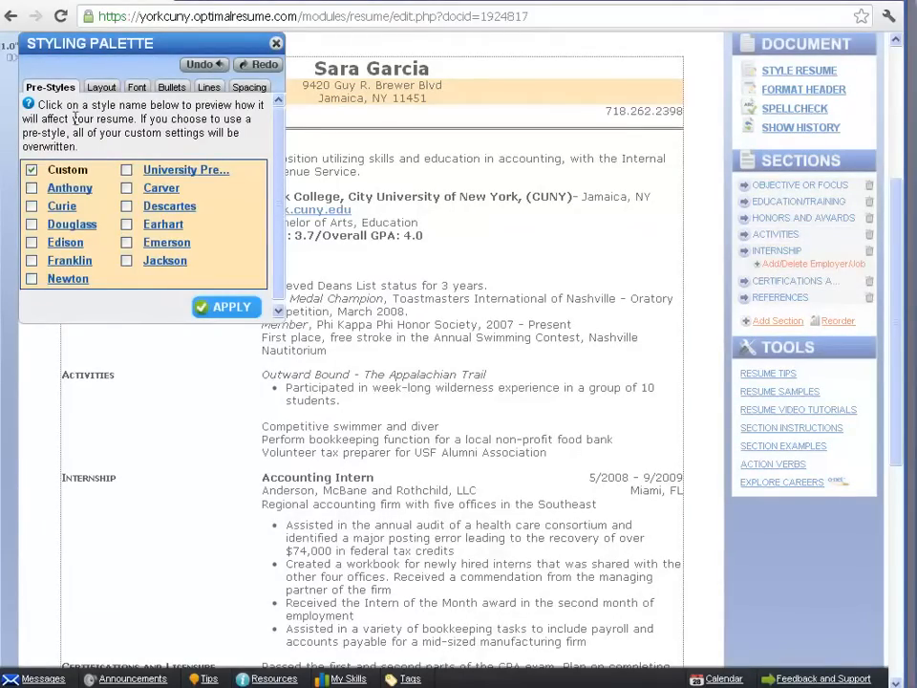
click(68, 189)
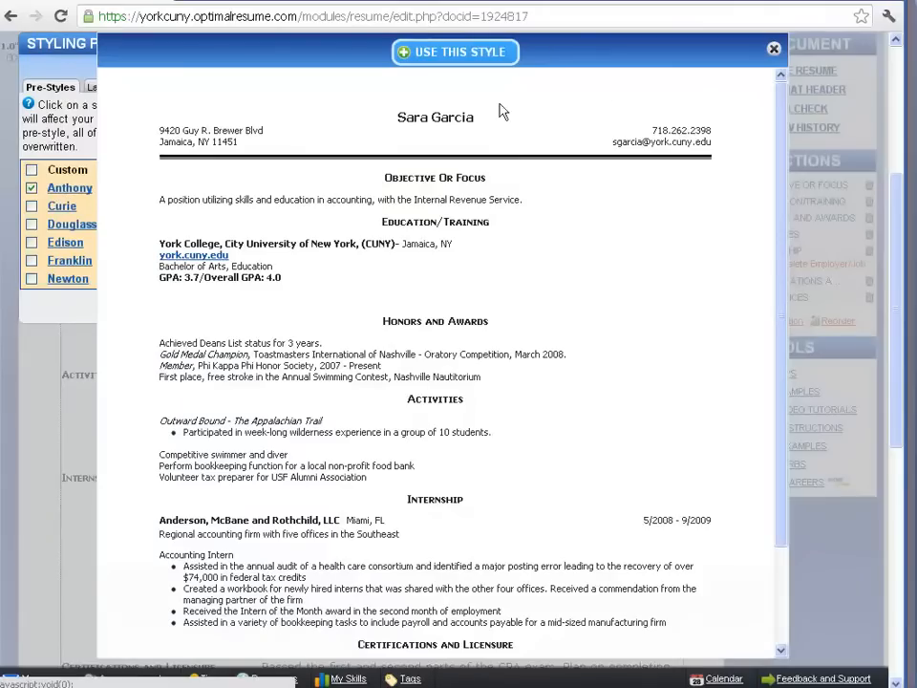
click(490, 54)
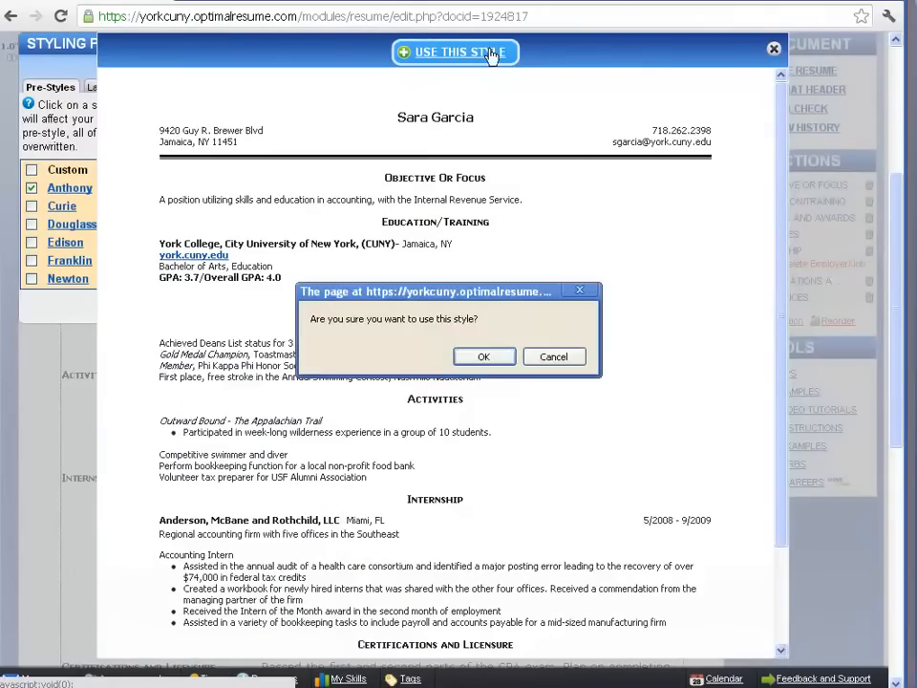
click(483, 357)
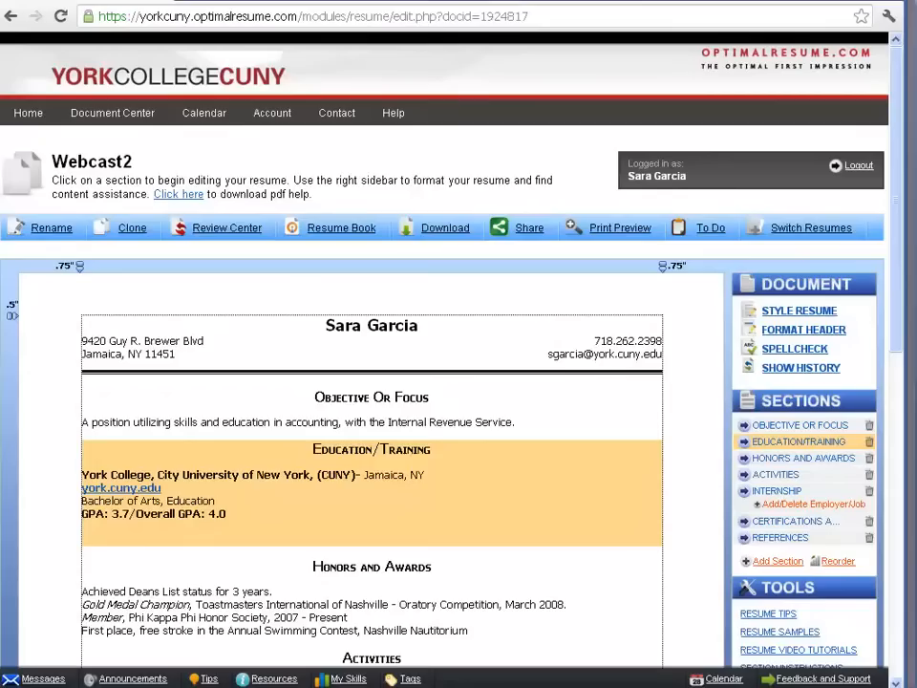
Clone the resume under the name Webcast2_clone.
click(130, 236)
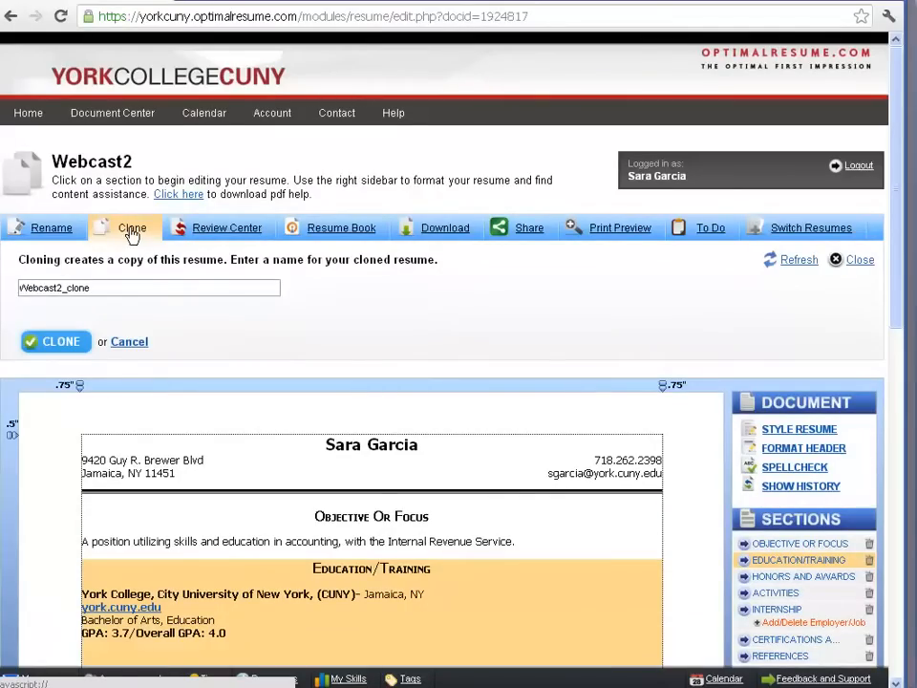
click(59, 346)
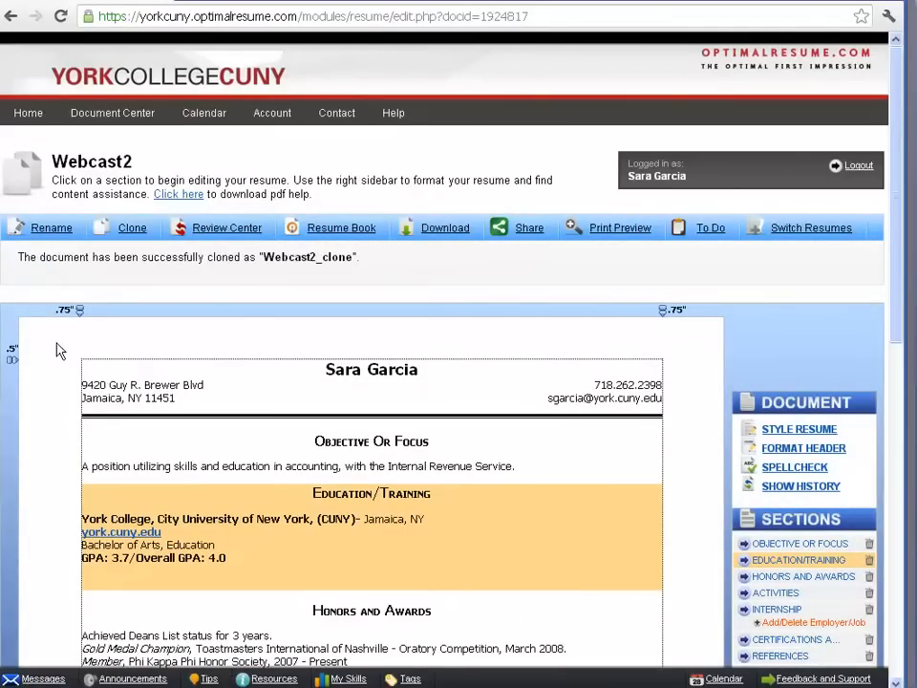
Look over the restyled resume and its download formats, and close the download options without downloading.
scroll(59, 350, down, 4)
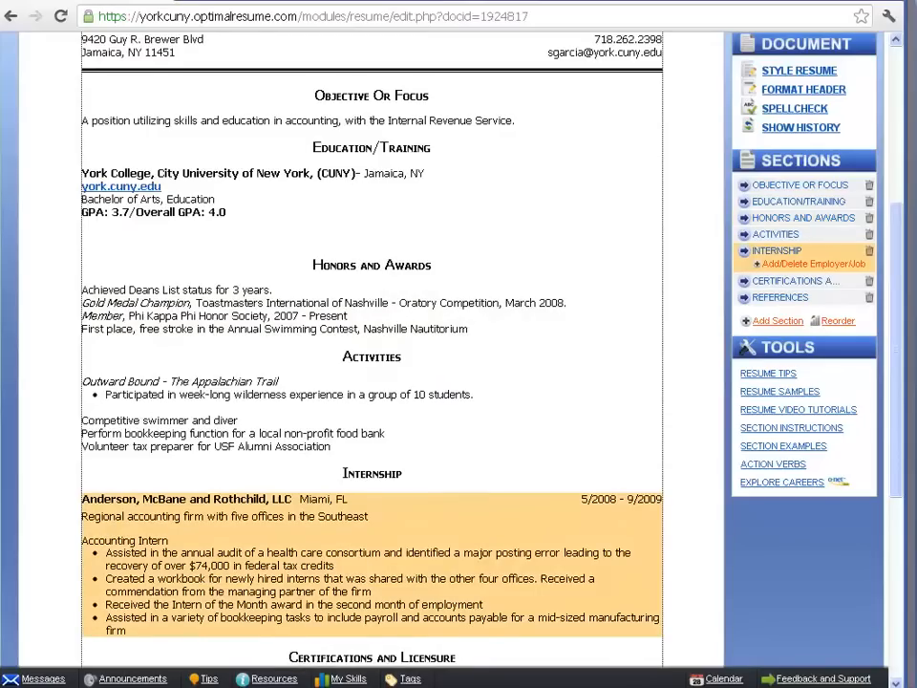
scroll(372, 344, up, 3)
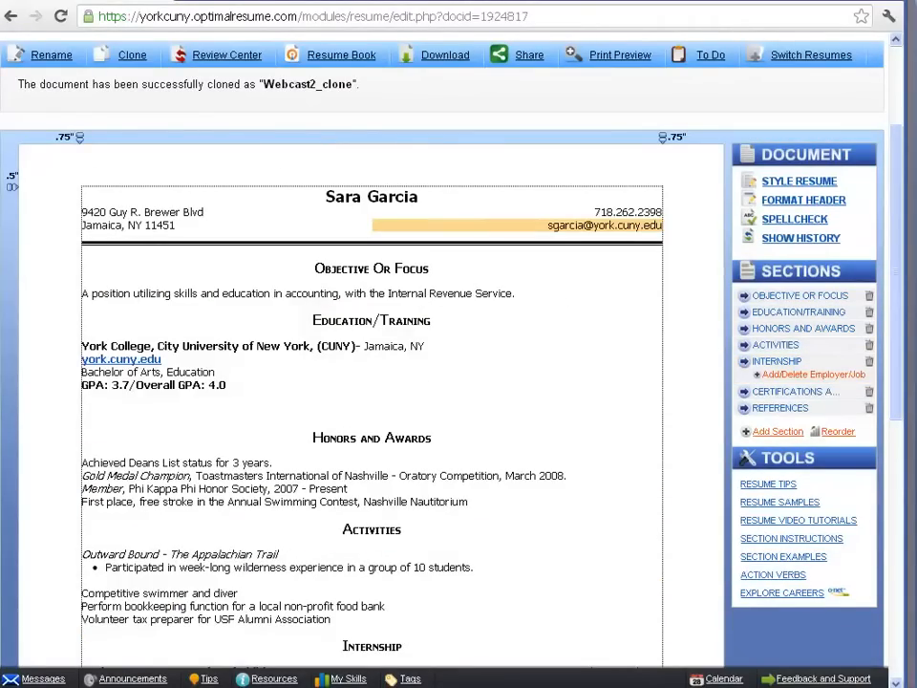
click(451, 56)
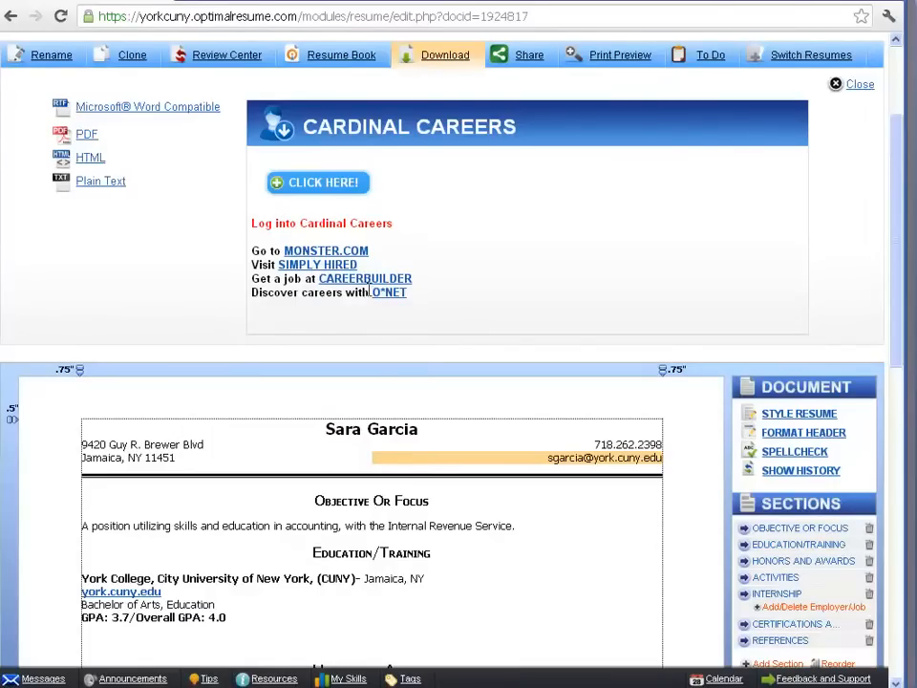
click(860, 84)
Examine the resume's sharing options and browse the full list of bookmark and share services, closing both when done.
click(531, 55)
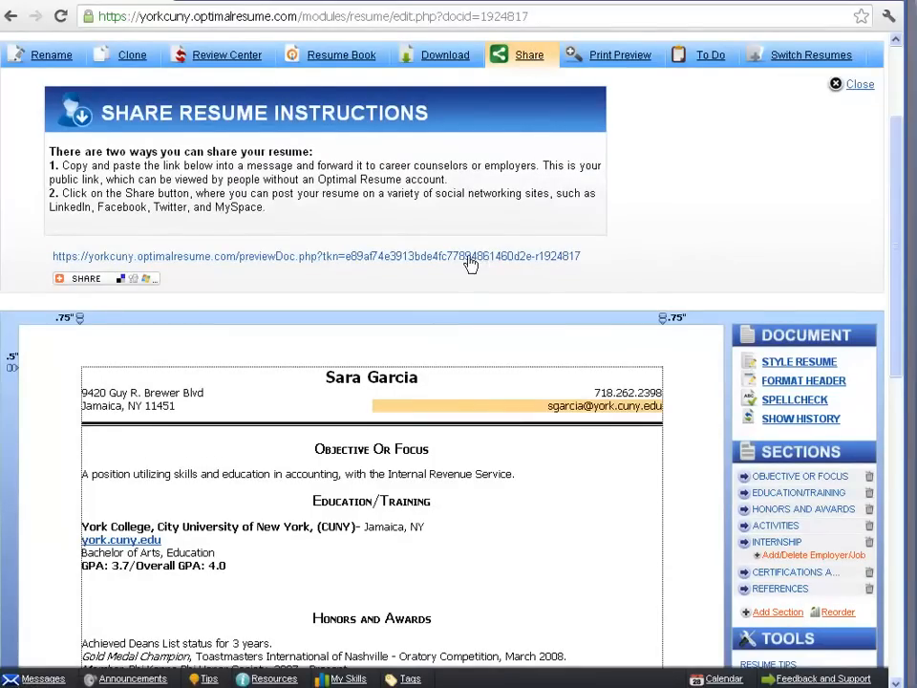
click(144, 279)
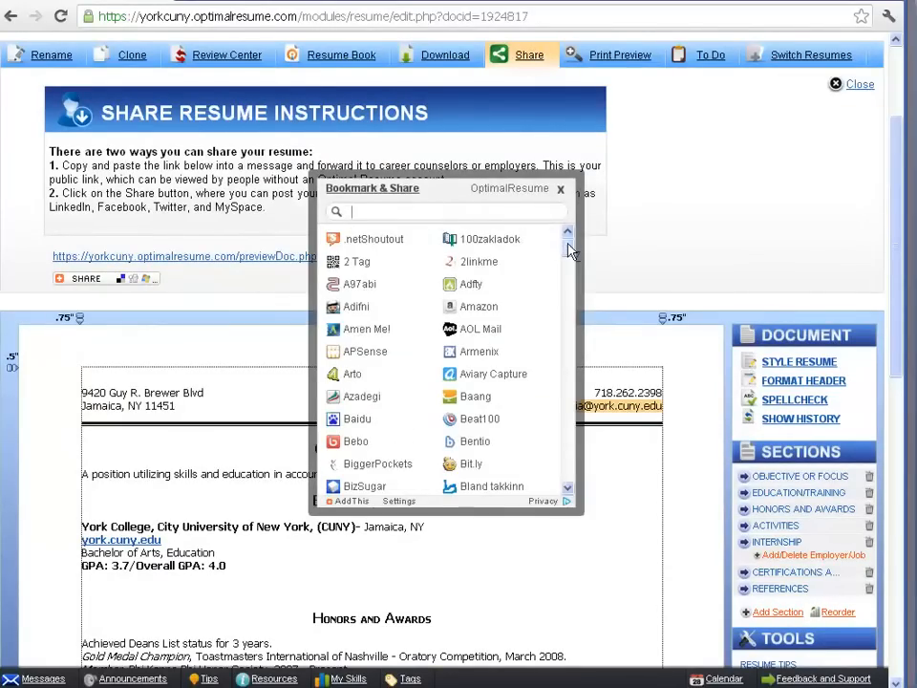
drag(569, 246, 558, 483)
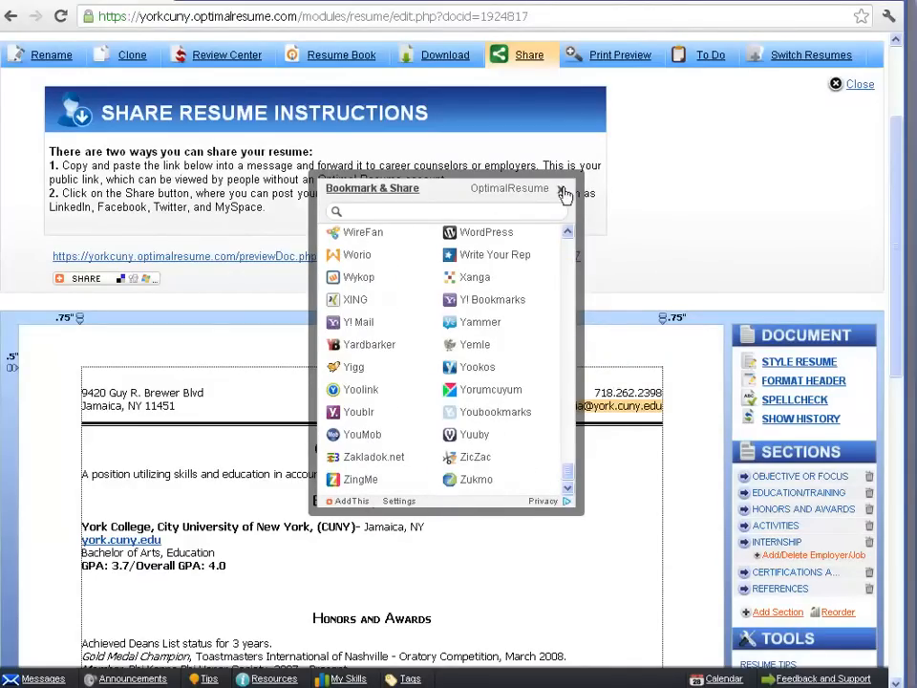
click(561, 188)
click(859, 85)
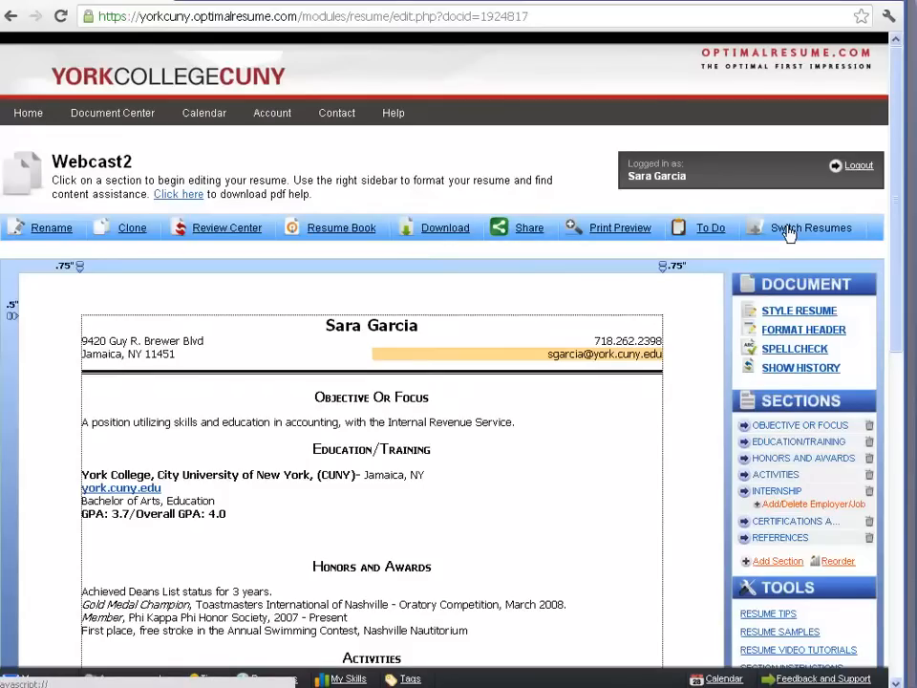
Go to the Document Center and log out of the account.
click(143, 121)
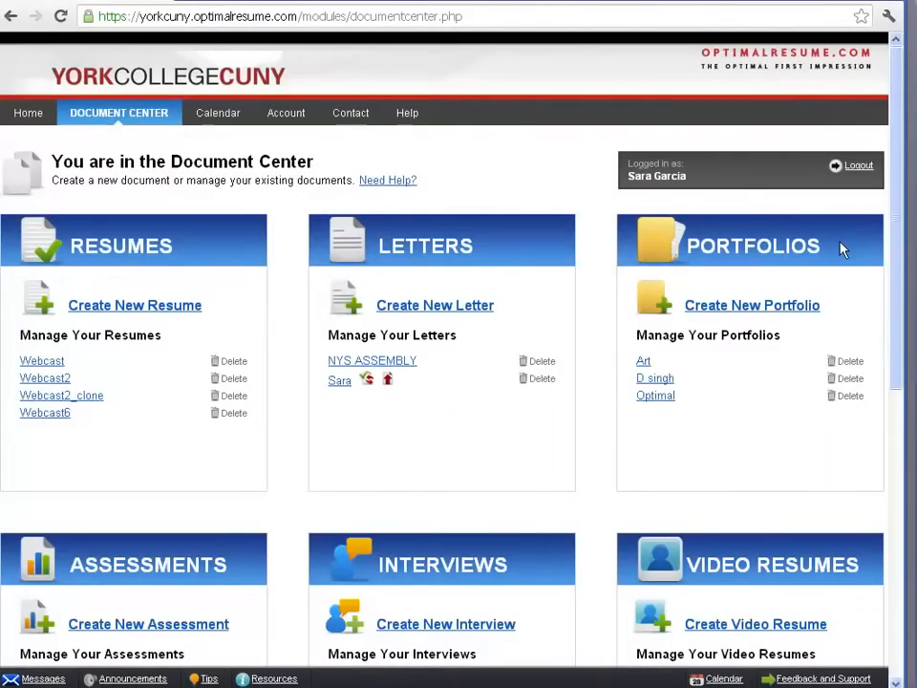
click(857, 172)
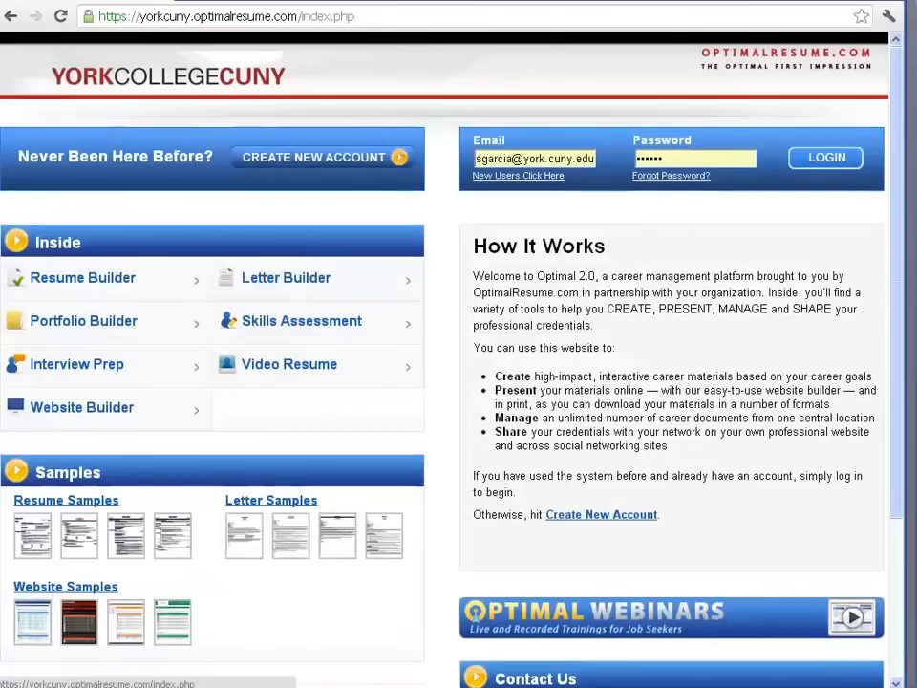